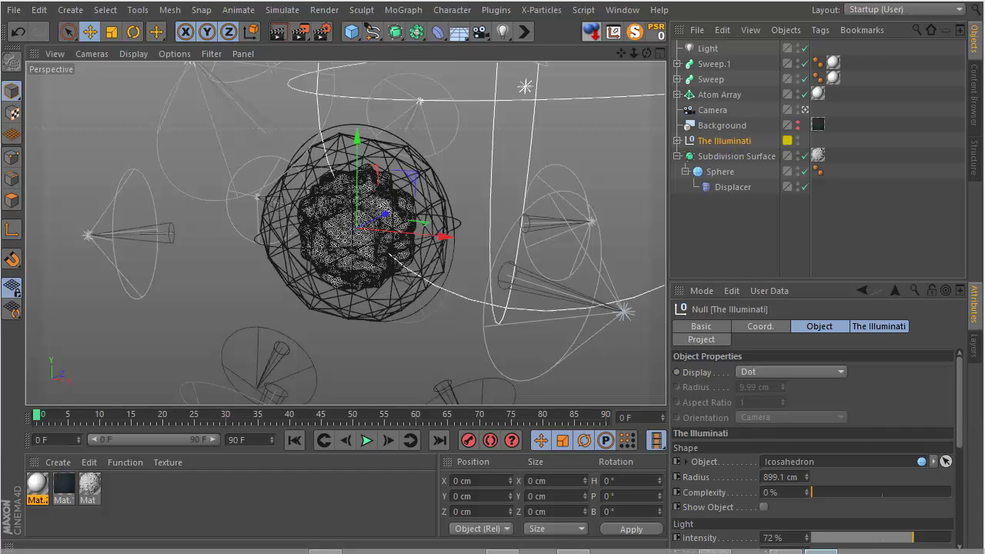
# Examine the reference artwork panic.jpg up close, close it and render the finished scene in the viewport.
pyautogui.click(746, 492)
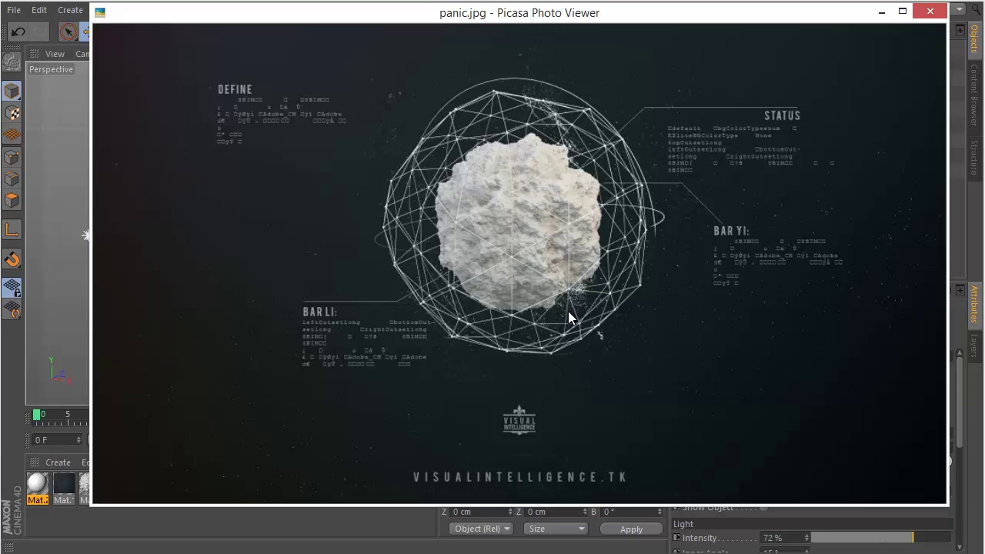
pyautogui.scroll(4, 505, 233)
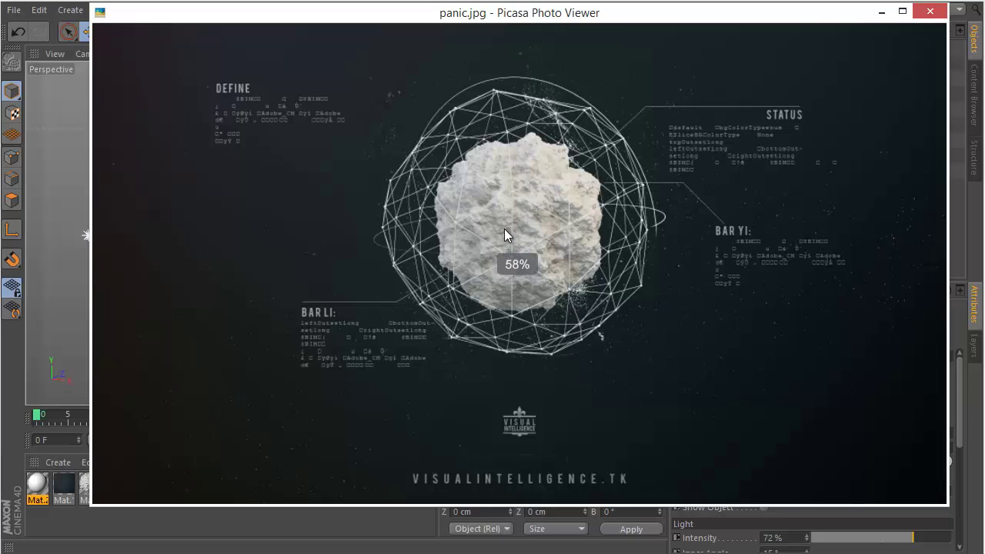
pyautogui.scroll(2, 505, 233)
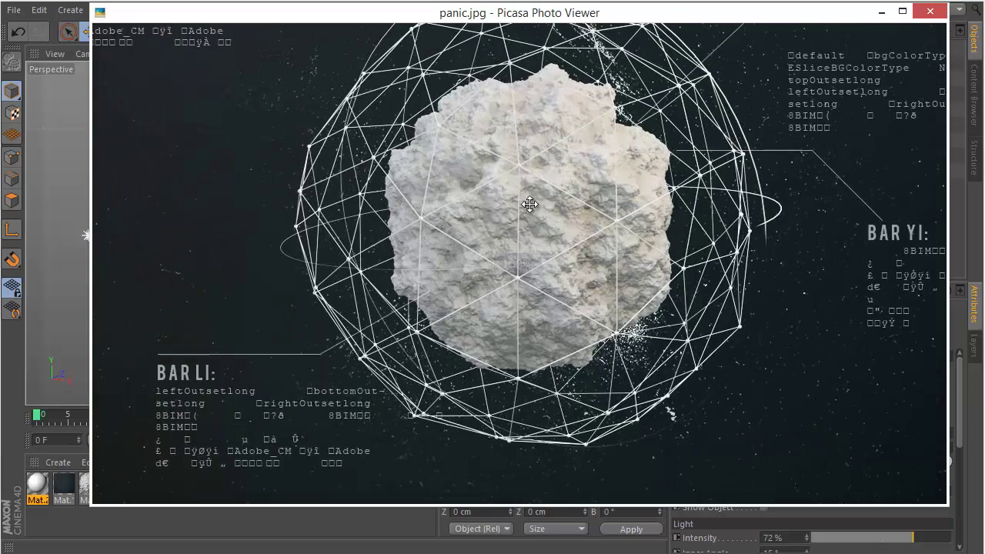
pyautogui.moveTo(529, 208); pyautogui.dragTo(528, 271)
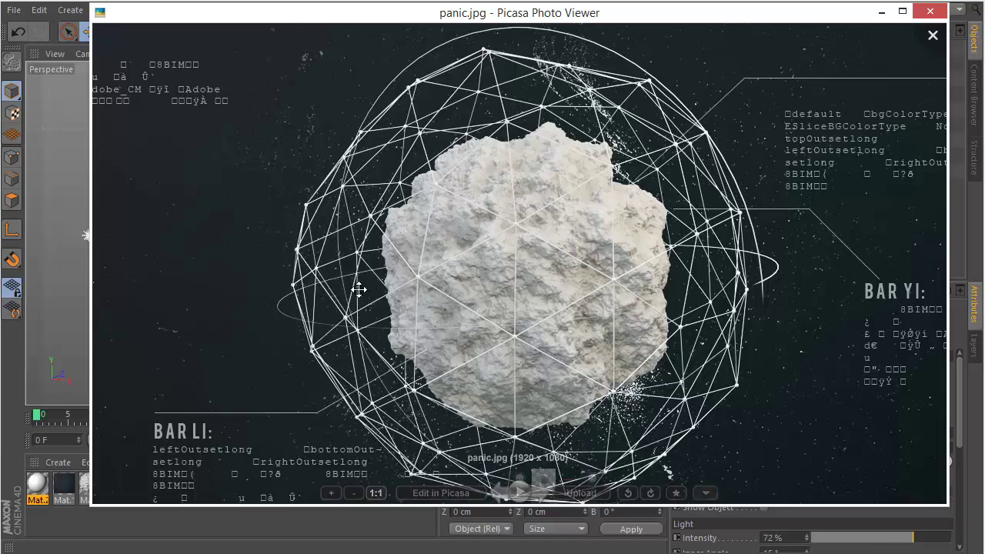
pyautogui.scroll(-2, 352, 286)
pyautogui.scroll(-2, 487, 339)
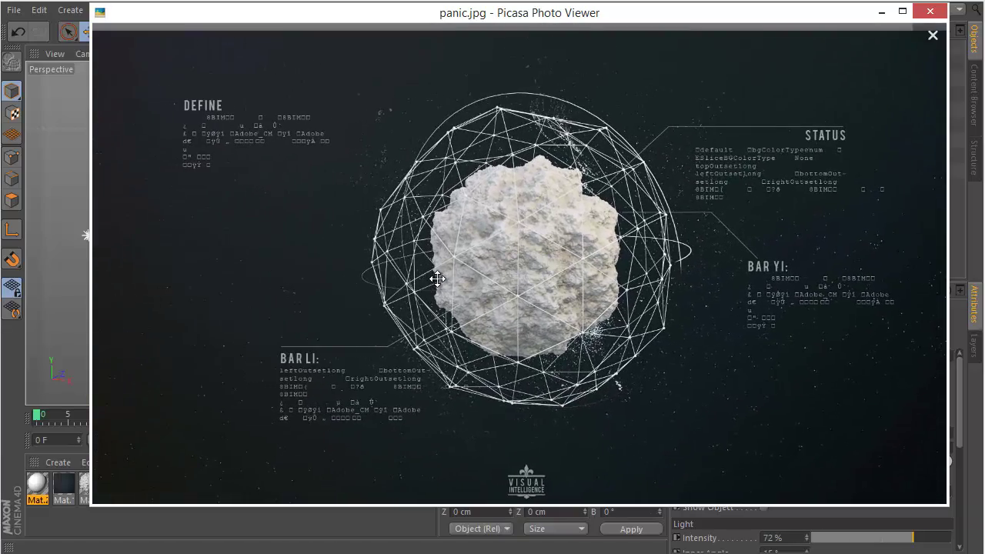
pyautogui.scroll(-2, 433, 281)
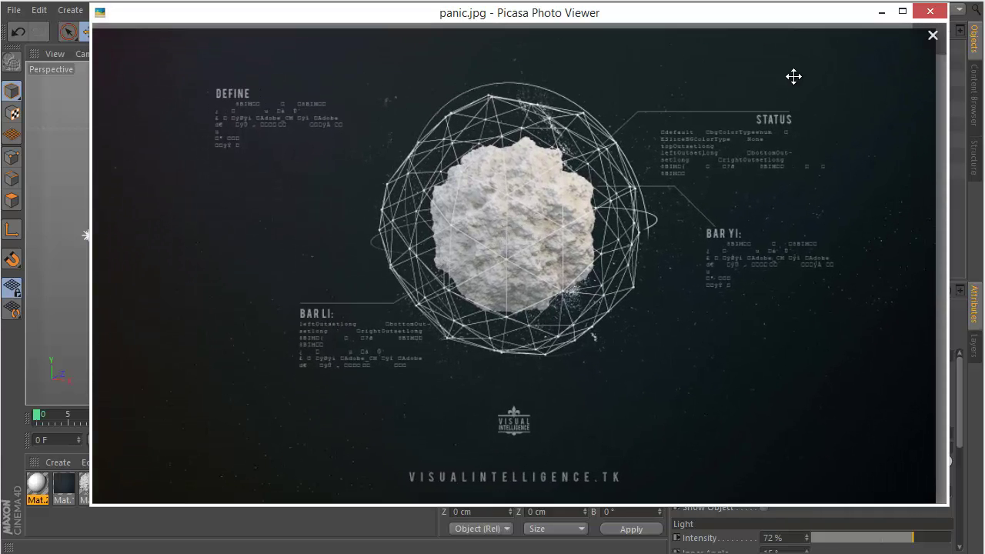
pyautogui.click(930, 12)
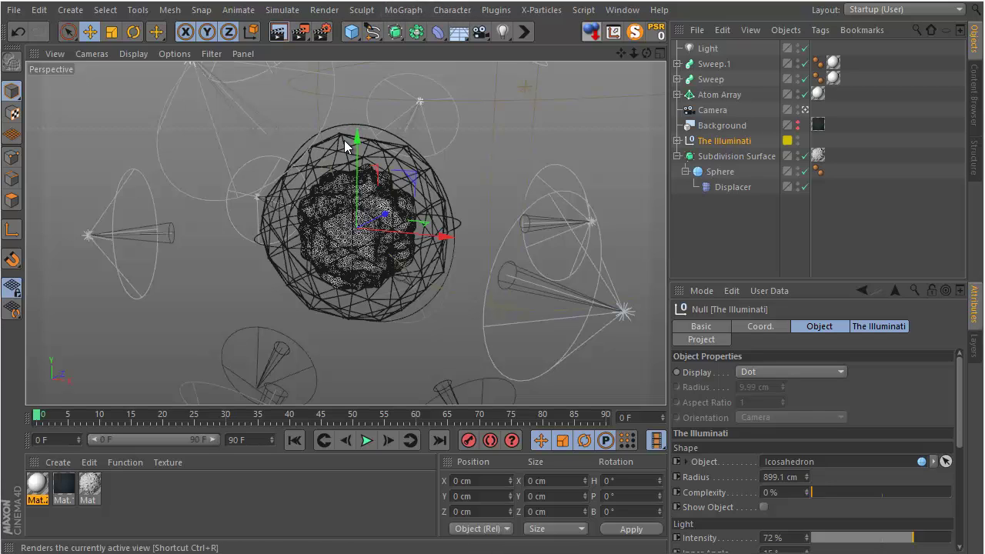
pyautogui.hotkey('ctrl', 'r')
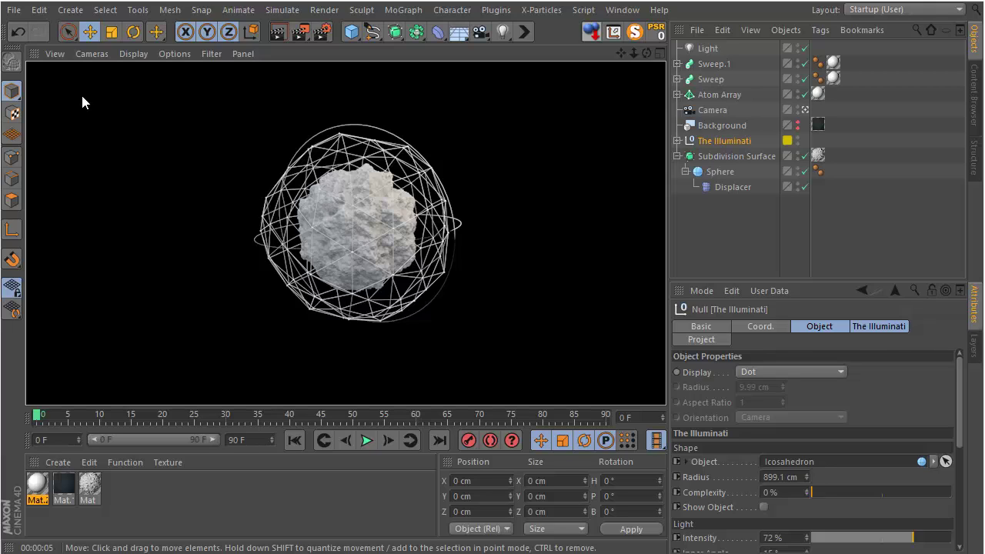
# Create a new empty project and add a sphere primitive.
pyautogui.click(16, 11)
pyautogui.click(29, 29)
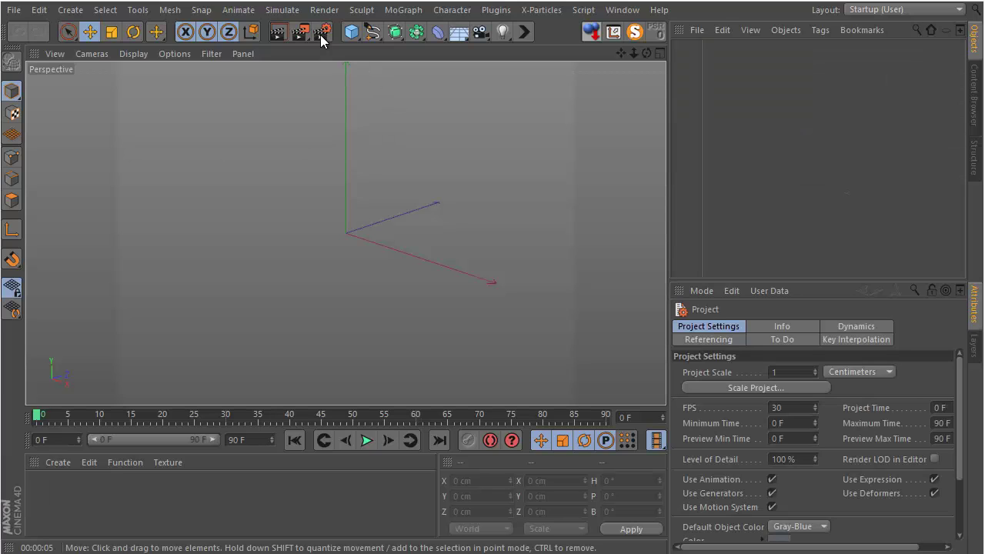
pyautogui.click(351, 32)
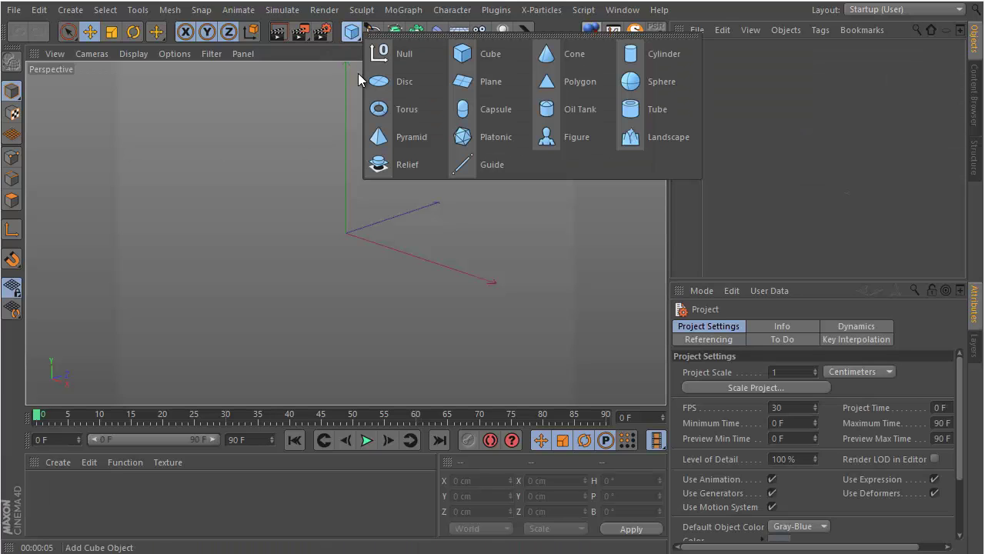
pyautogui.click(638, 83)
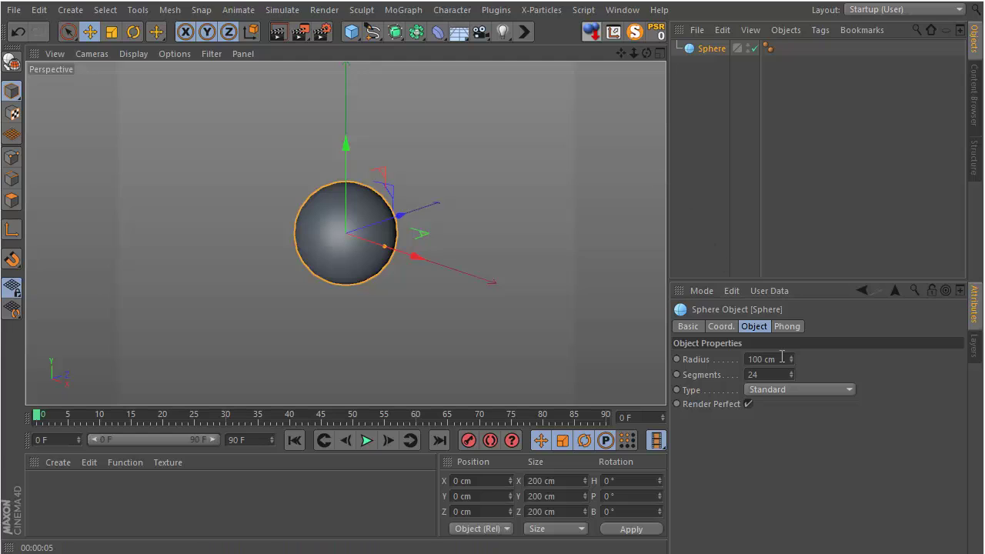
pyautogui.doubleClick(784, 373)
pyautogui.press('Return')
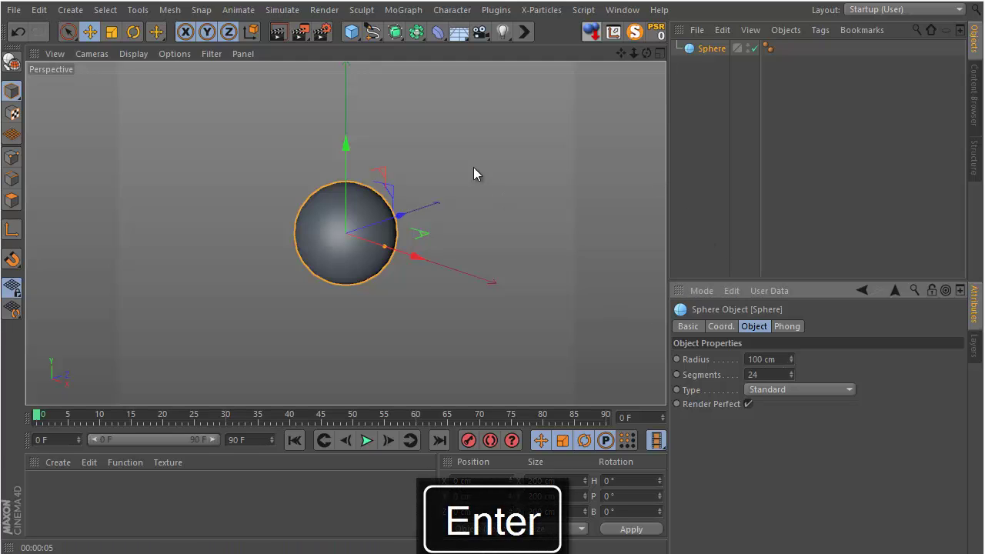
# Set the viewport display mode to Gouraud Shading (Lines).
pyautogui.click(100, 56)
pyautogui.moveTo(130, 57)
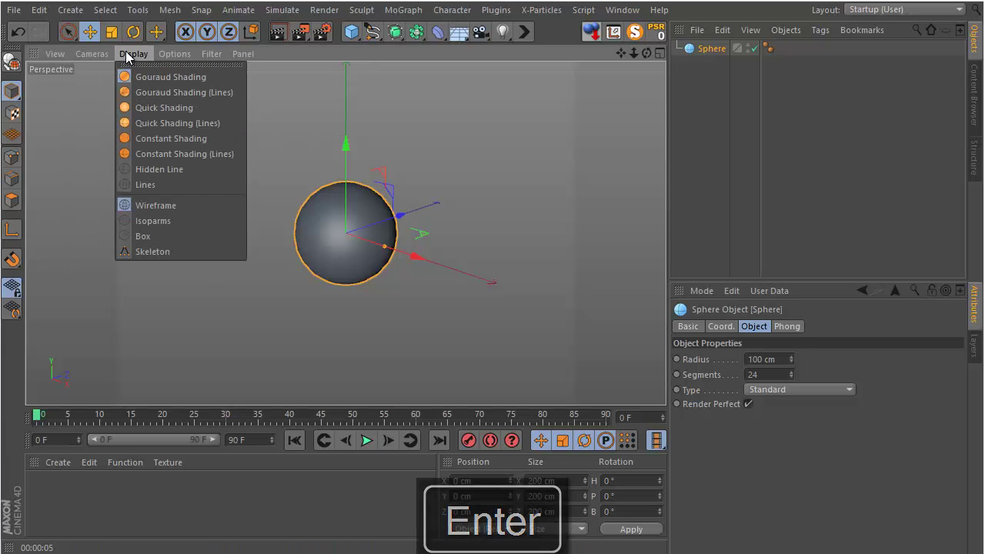
pyautogui.click(162, 92)
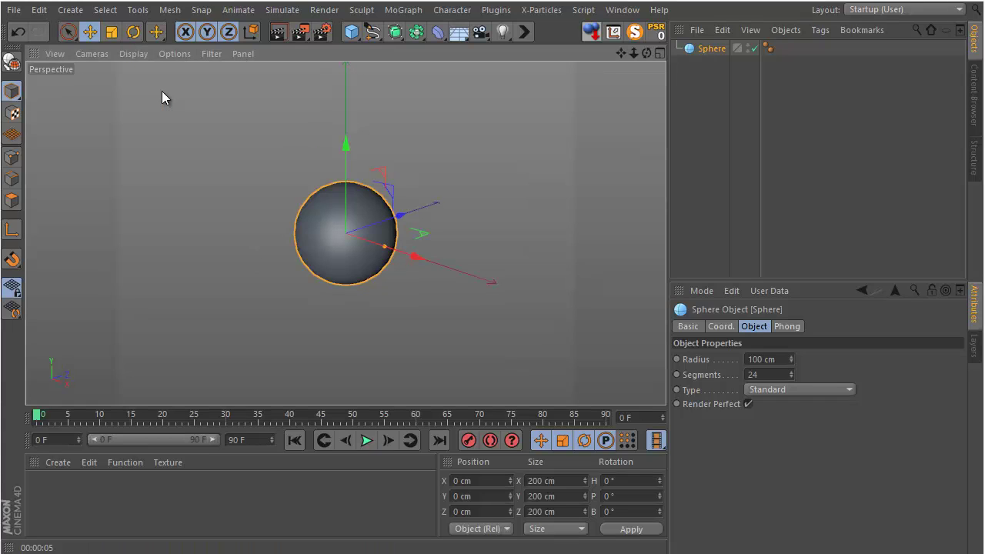
# Set the sphere's segments to 50 and its type to Icosahedron.
pyautogui.doubleClick(768, 375)
pyautogui.press('Num_Lock')
pyautogui.write('50')
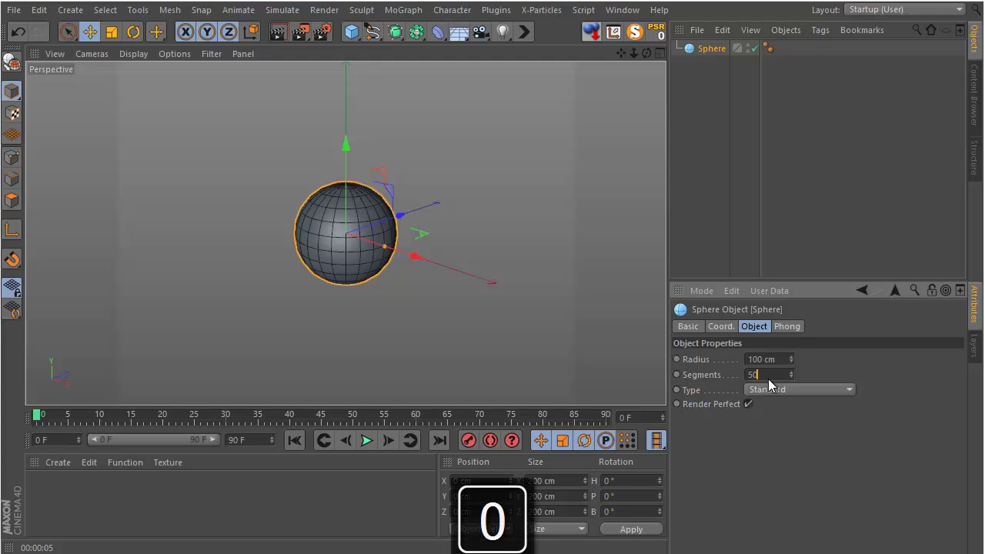
pyautogui.click(773, 392)
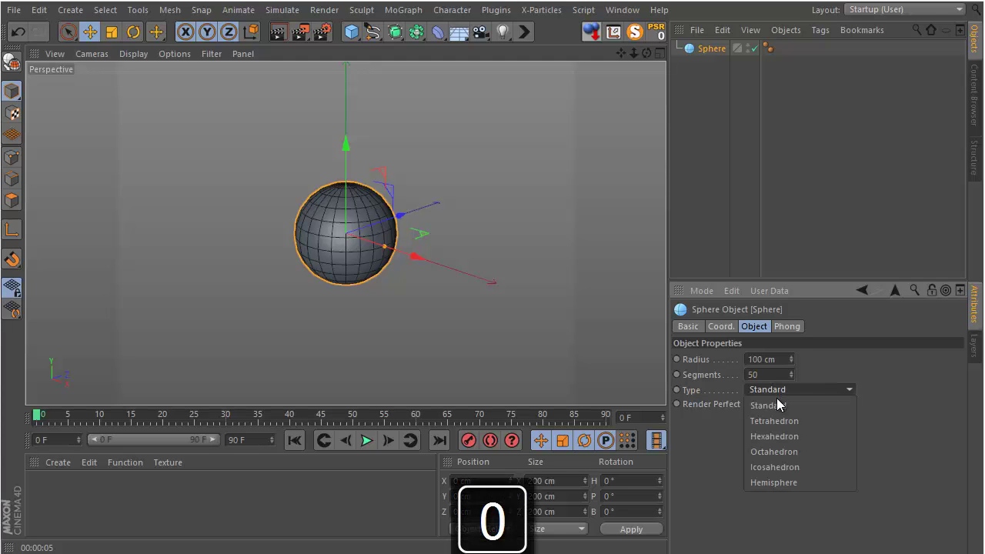
pyautogui.click(801, 466)
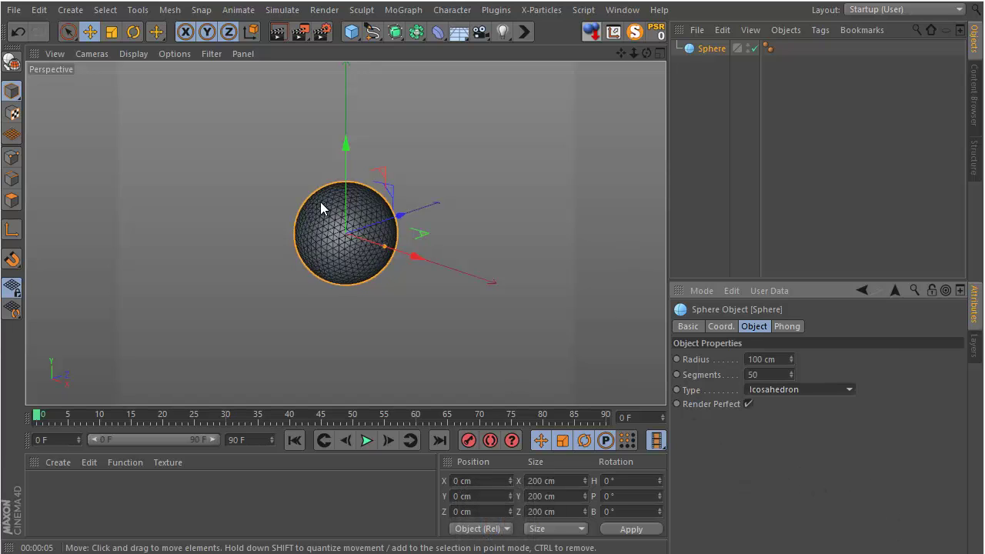
# Add a Displacer deformer and make it a child of the sphere.
pyautogui.scroll(6, 338, 223)
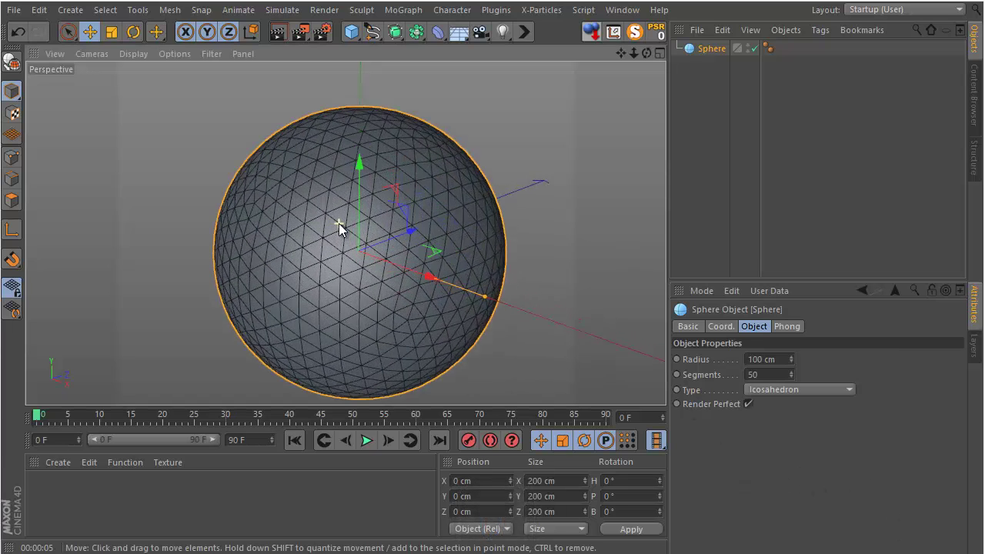
pyautogui.scroll(1, 339, 223)
pyautogui.scroll(-4, 339, 223)
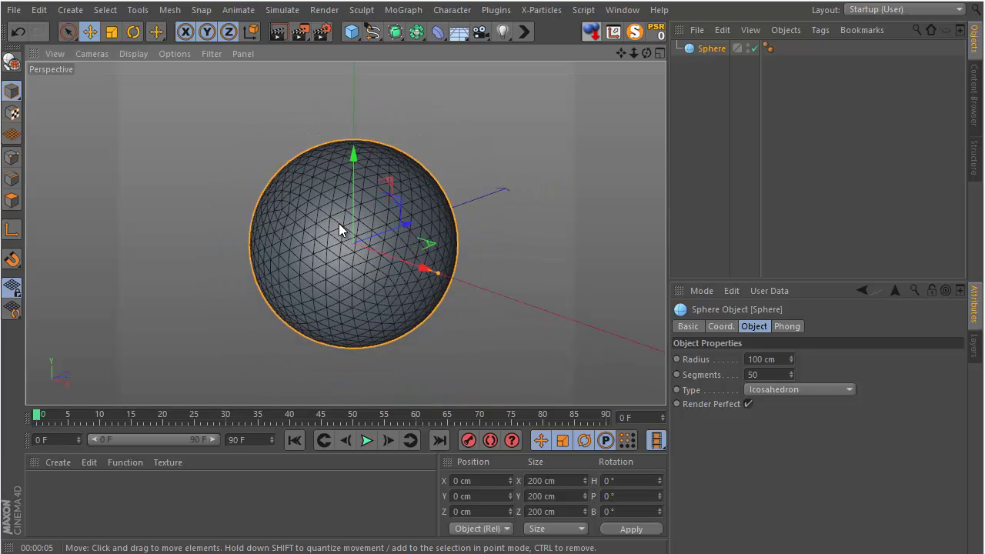
pyautogui.scroll(2, 339, 229)
pyautogui.scroll(-3, 338, 230)
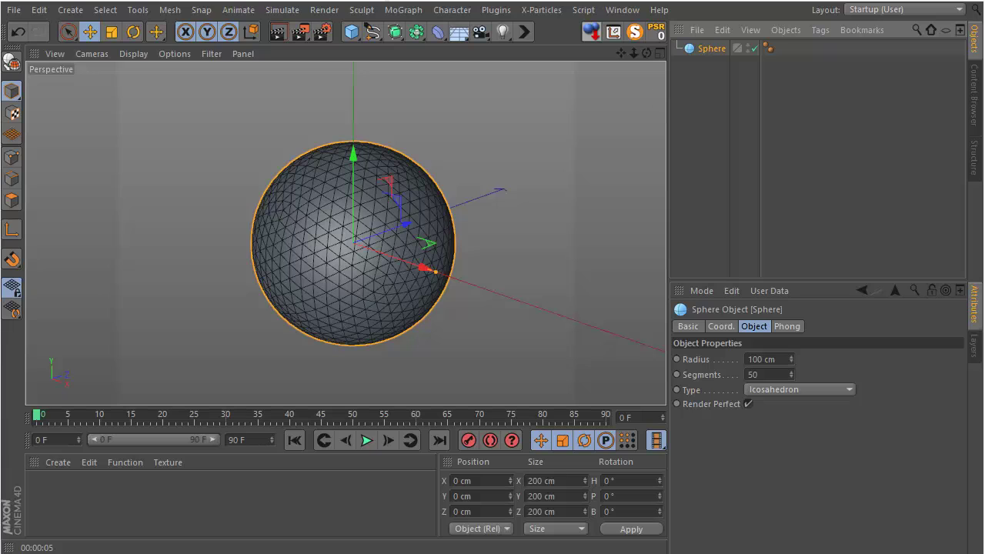
pyautogui.click(438, 31)
pyautogui.click(441, 32)
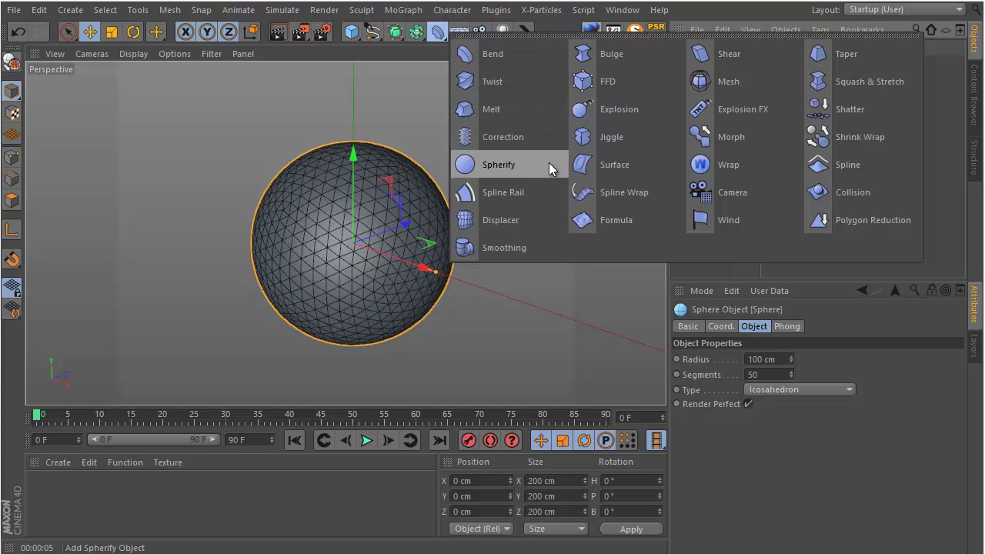
pyautogui.click(500, 220)
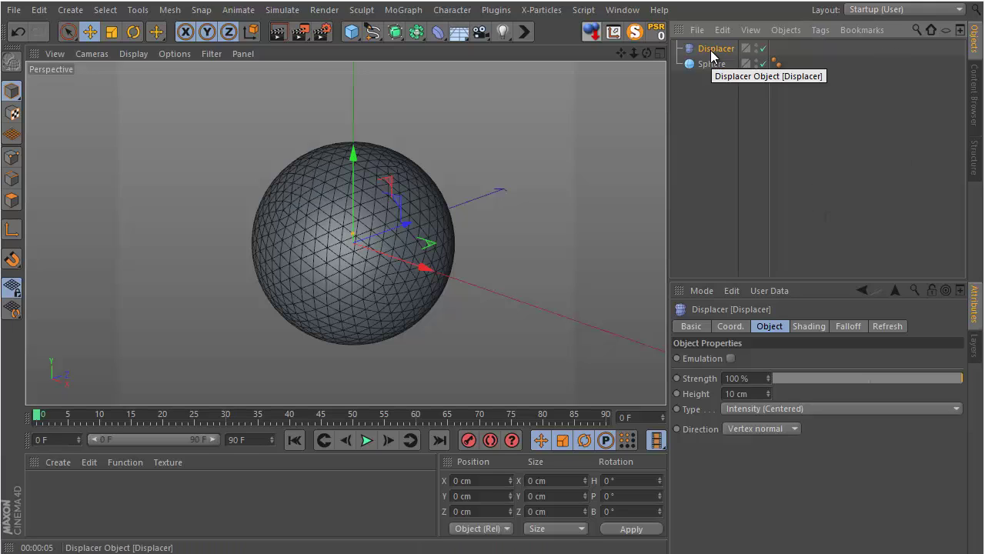
pyautogui.moveTo(711, 54); pyautogui.dragTo(711, 65)
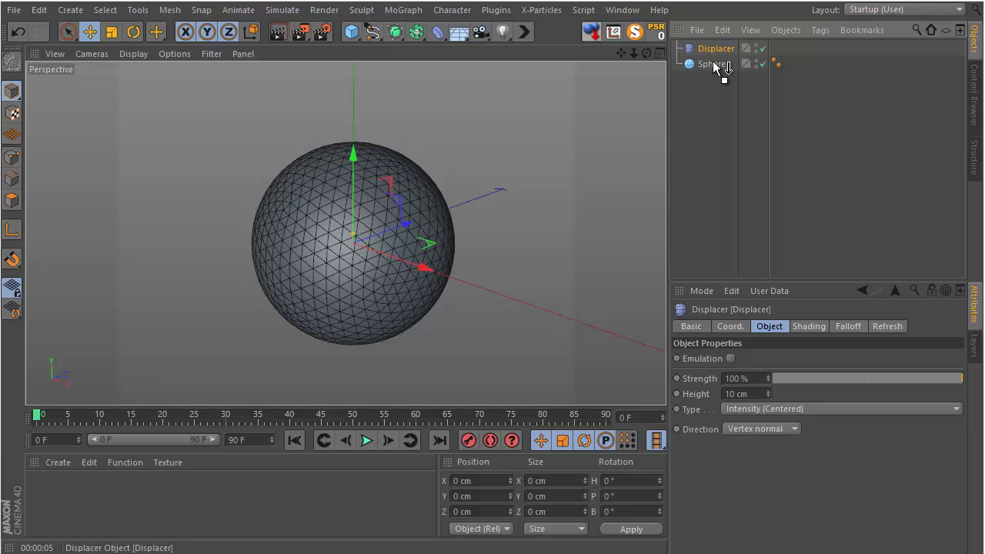
pyautogui.moveTo(711, 61); pyautogui.dragTo(712, 61)
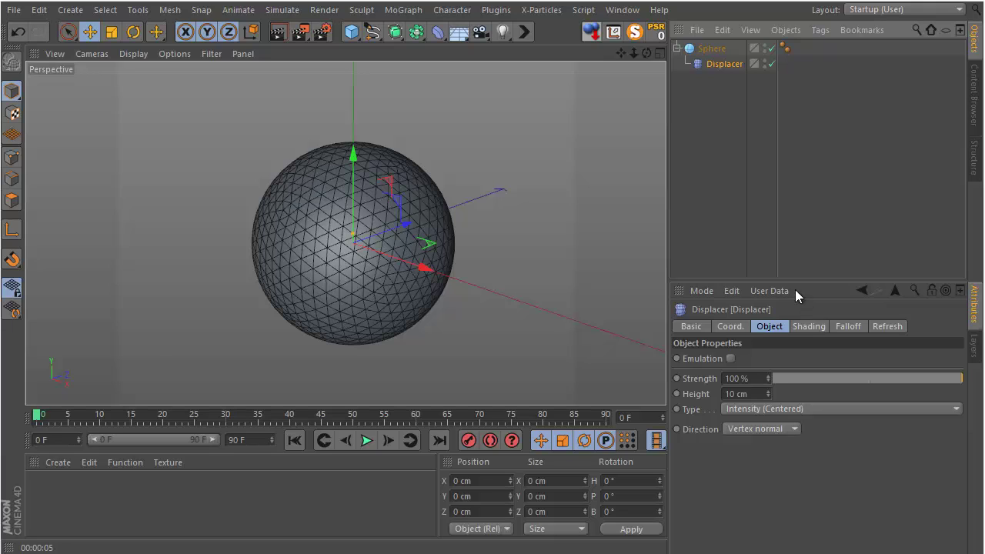
# Assign a Noise shader to the Displacer's shading.
pyautogui.click(805, 326)
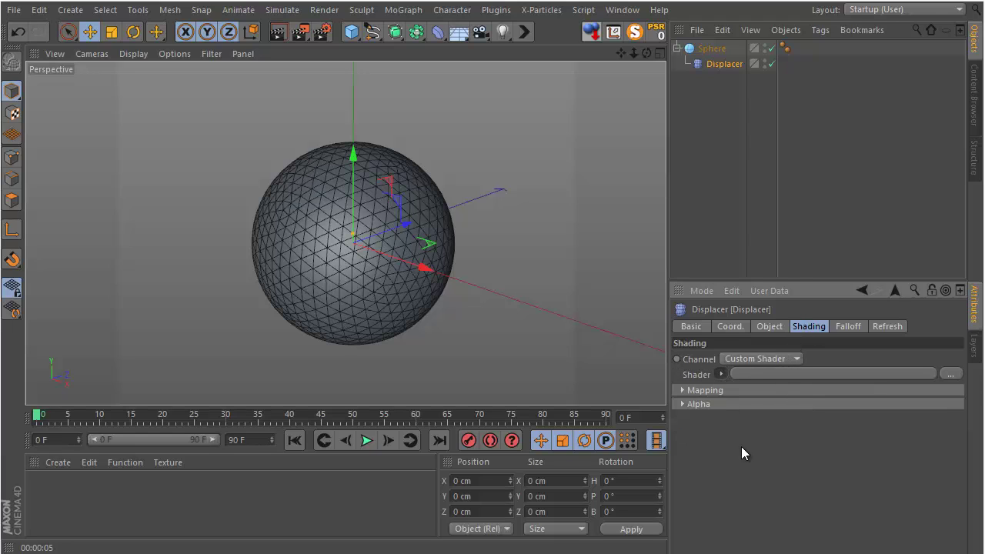
pyautogui.click(740, 374)
pyautogui.click(741, 194)
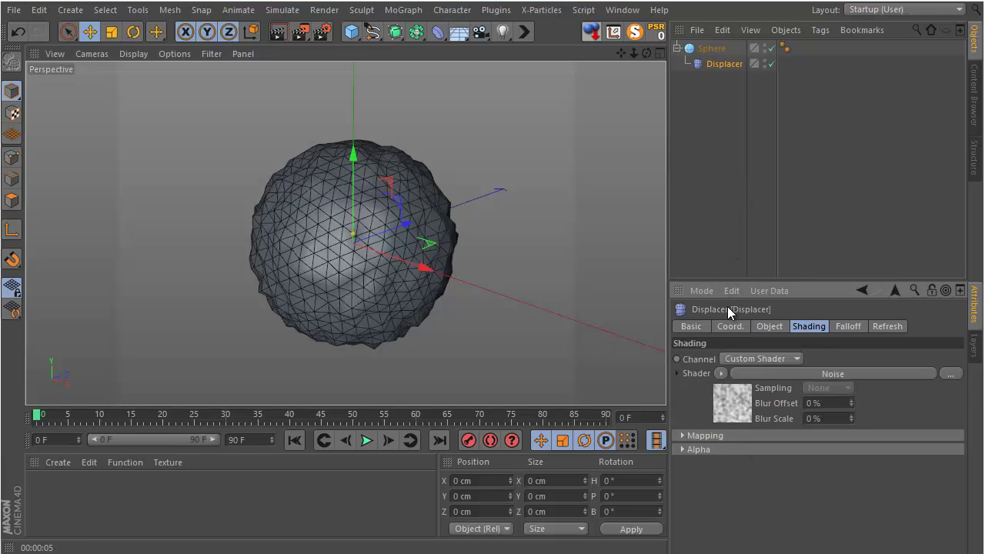
# Set the Displacer's Noise shader global scale to 700 % and fine-tune it to 738 %.
pyautogui.click(735, 402)
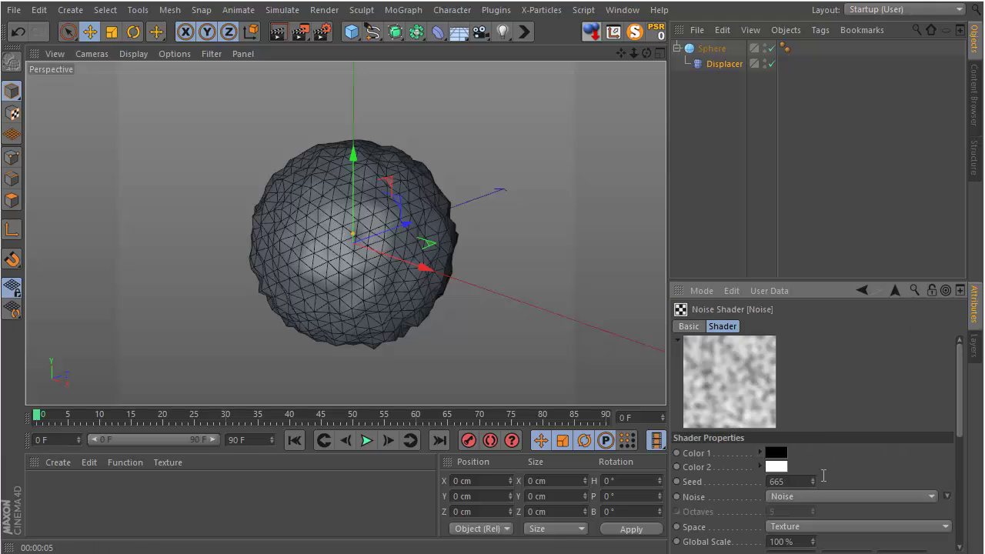
pyautogui.scroll(-3, 890, 433)
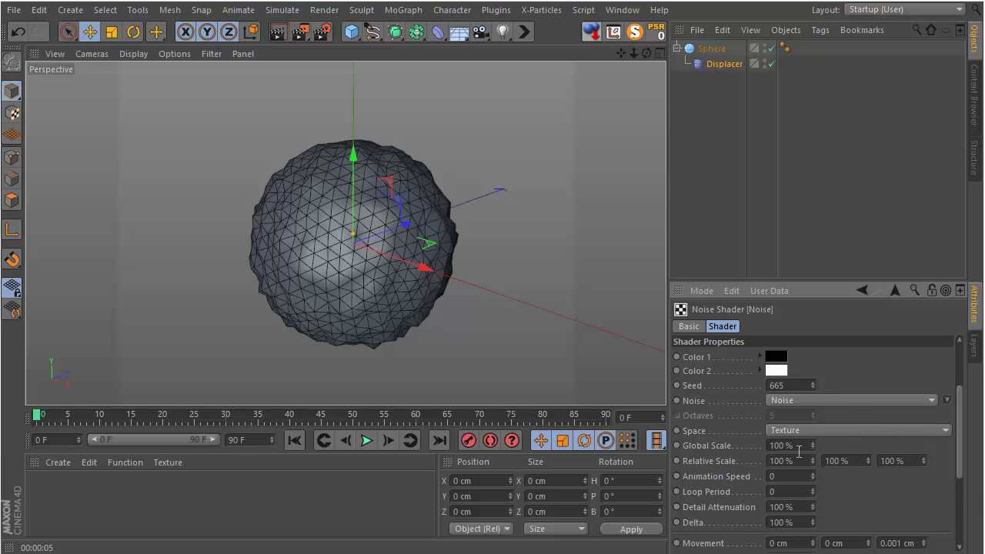
pyautogui.doubleClick(796, 443)
pyautogui.write('7')
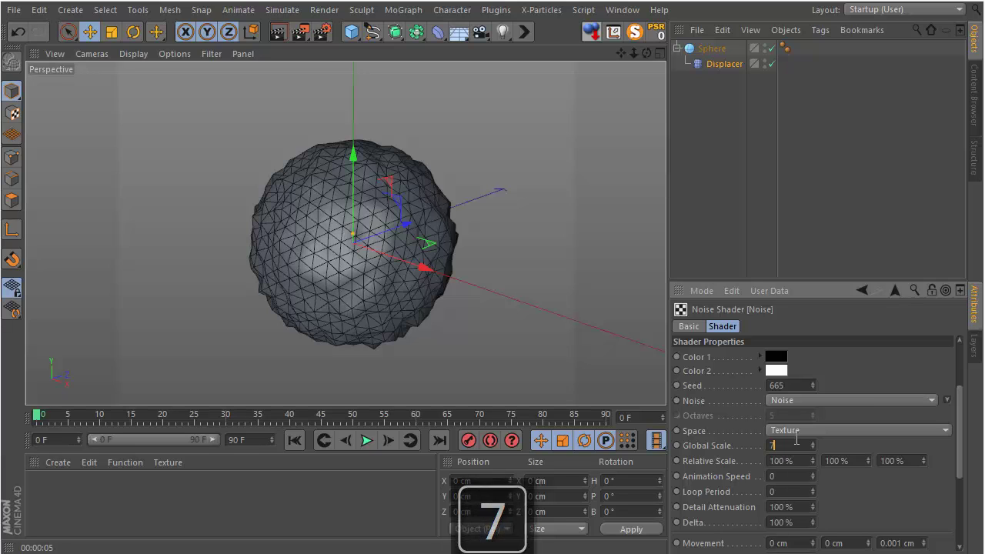
pyautogui.write('00')
pyautogui.press('Return')
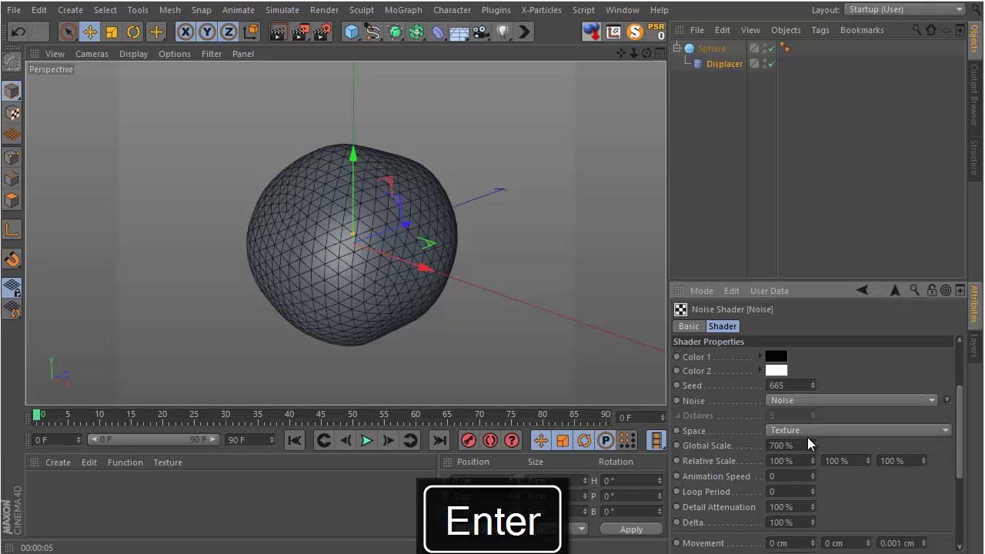
pyautogui.moveTo(811, 448); pyautogui.dragTo(813, 449)
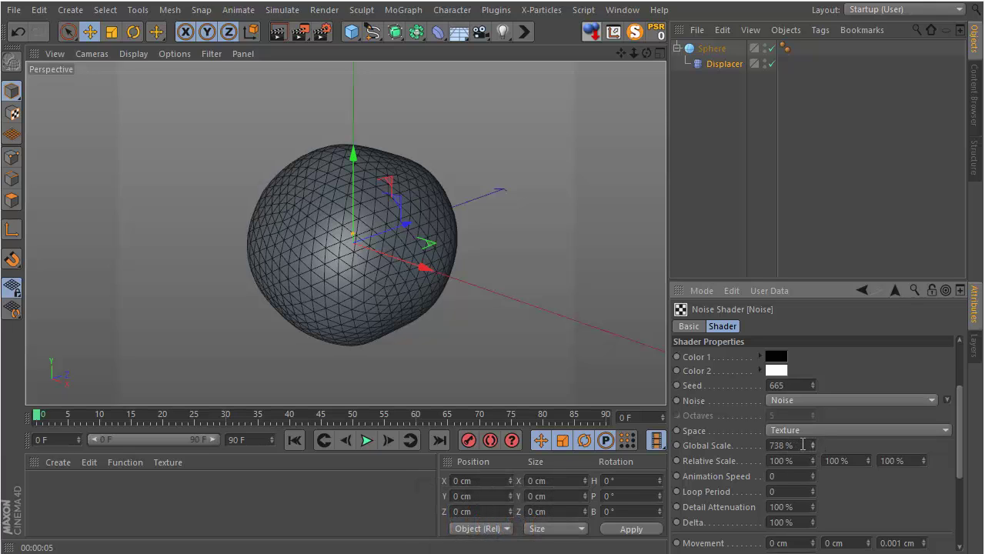
pyautogui.click(803, 443)
# Wrap the Displacer's Noise in a Layer shader and open the Layer shader's properties.
pyautogui.click(894, 290)
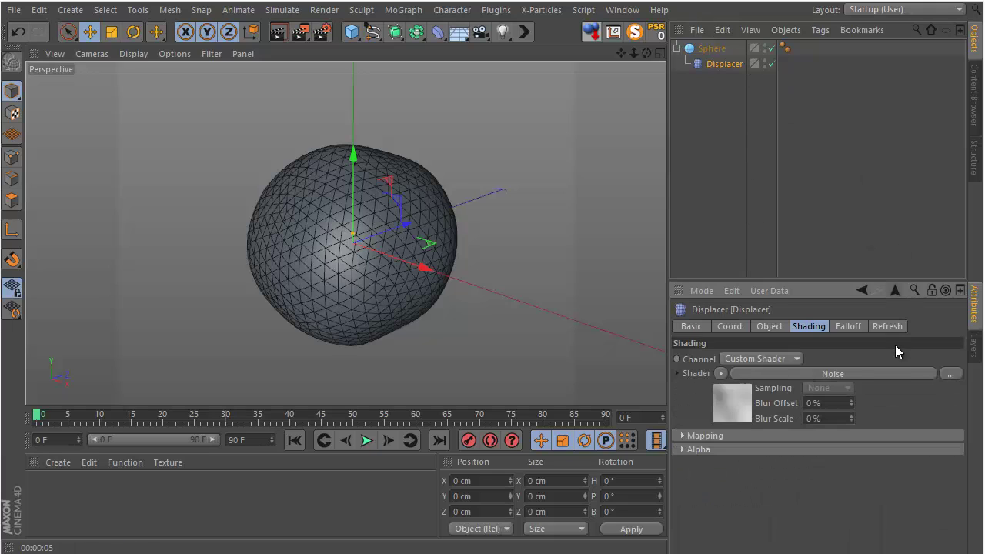
pyautogui.click(721, 373)
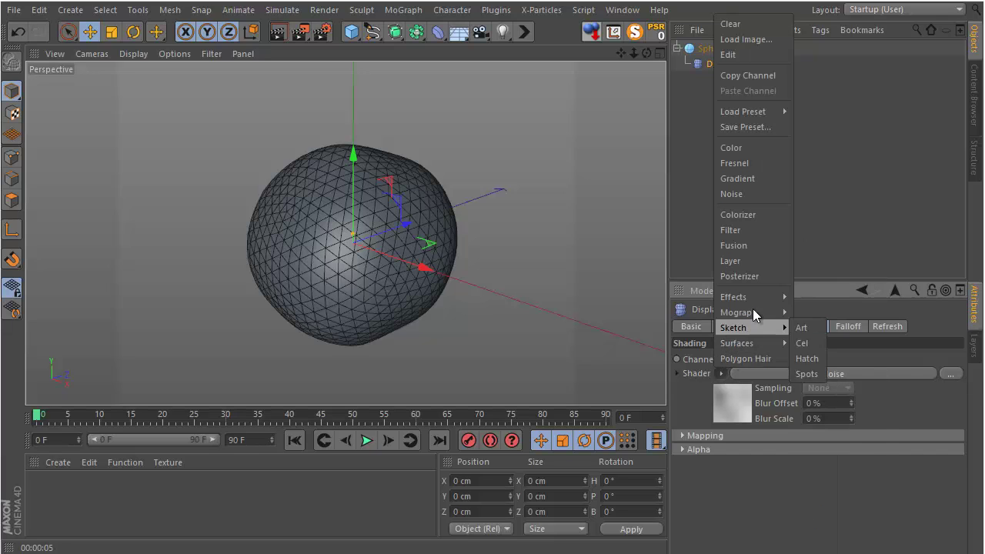
pyautogui.click(759, 256)
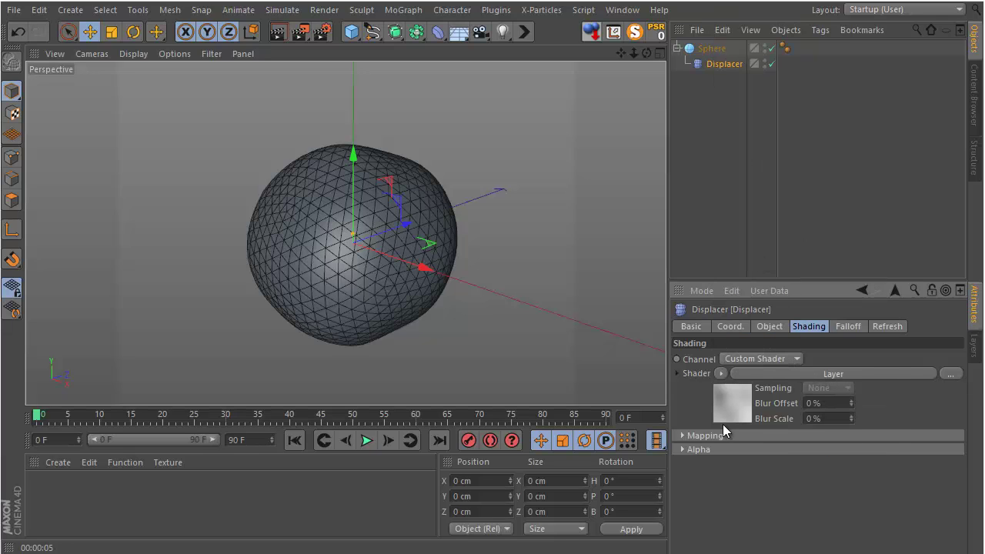
pyautogui.click(727, 404)
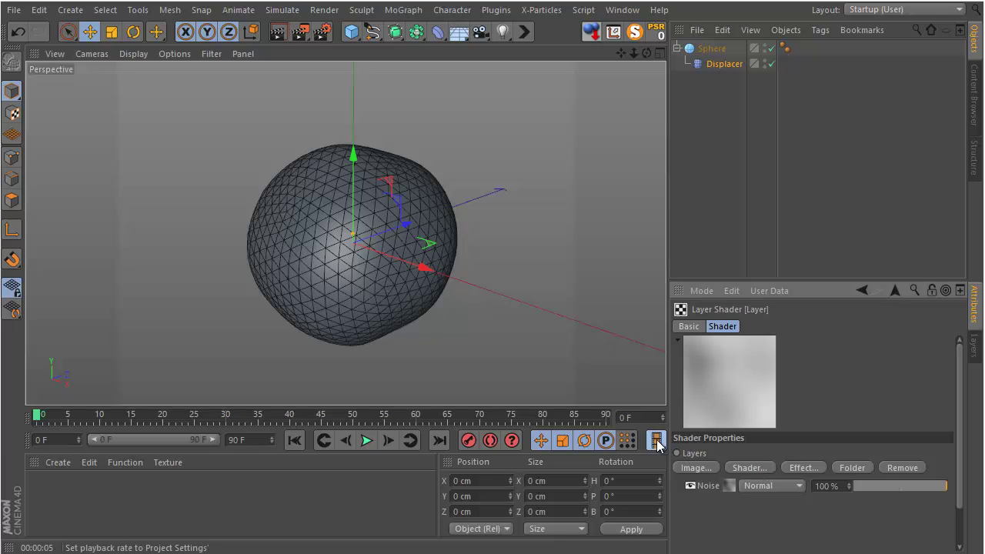
# Add a second Noise above the existing one in the Displacer's Layer shader and set its opacity to 50 %.
pyautogui.click(761, 466)
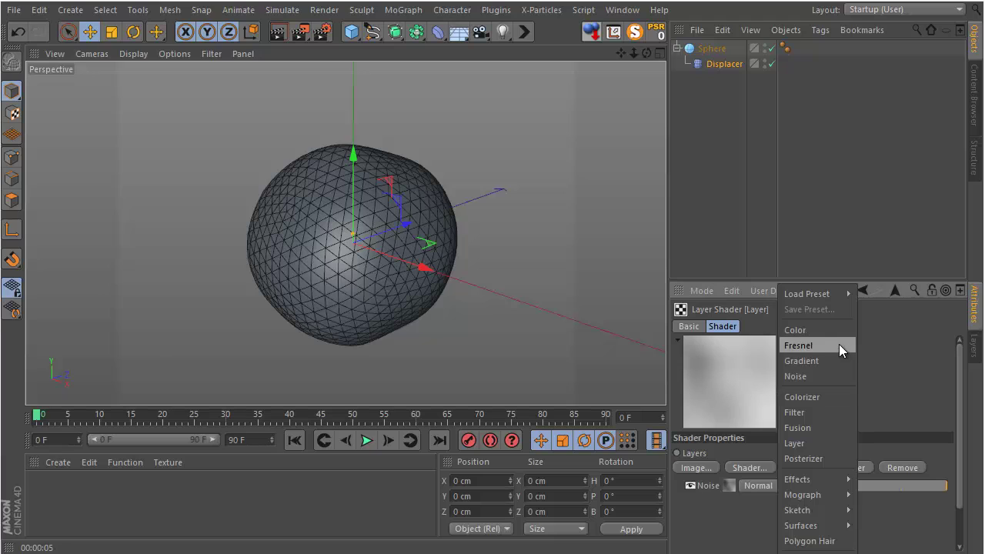
pyautogui.click(836, 373)
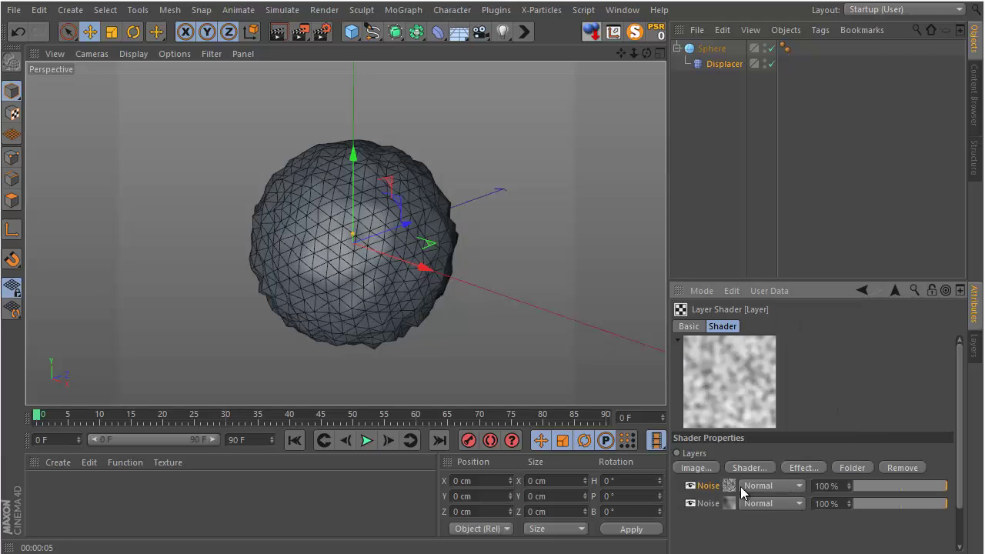
pyautogui.click(728, 485)
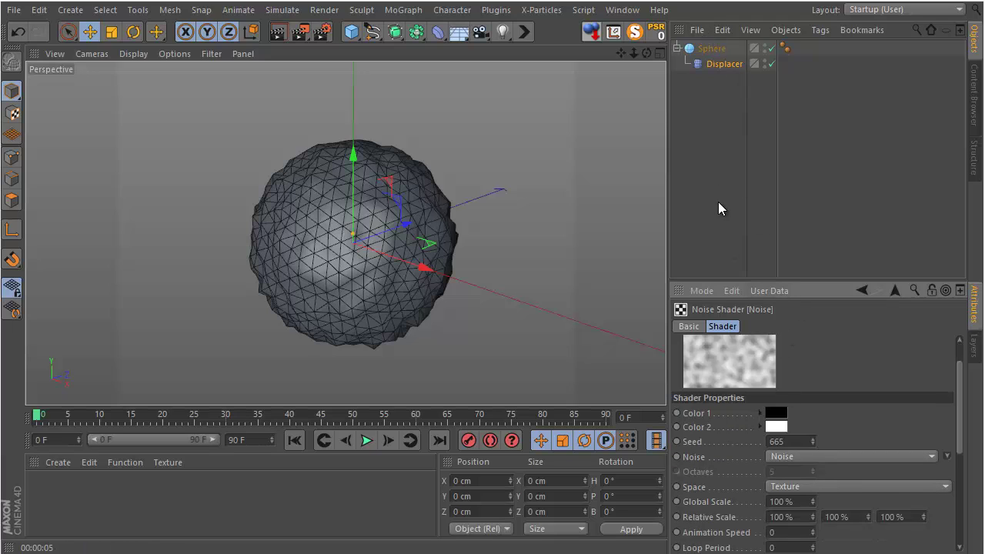
pyautogui.click(718, 61)
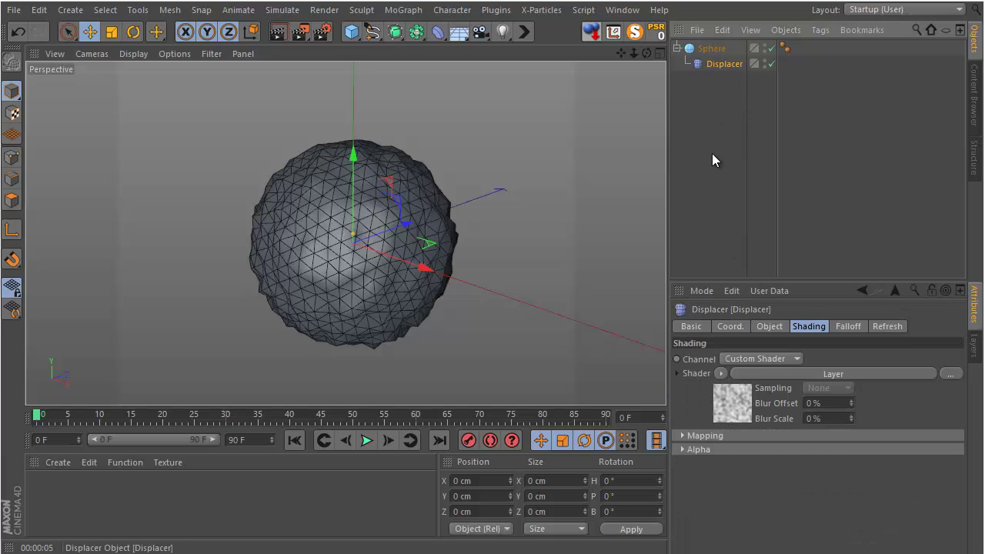
pyautogui.click(729, 396)
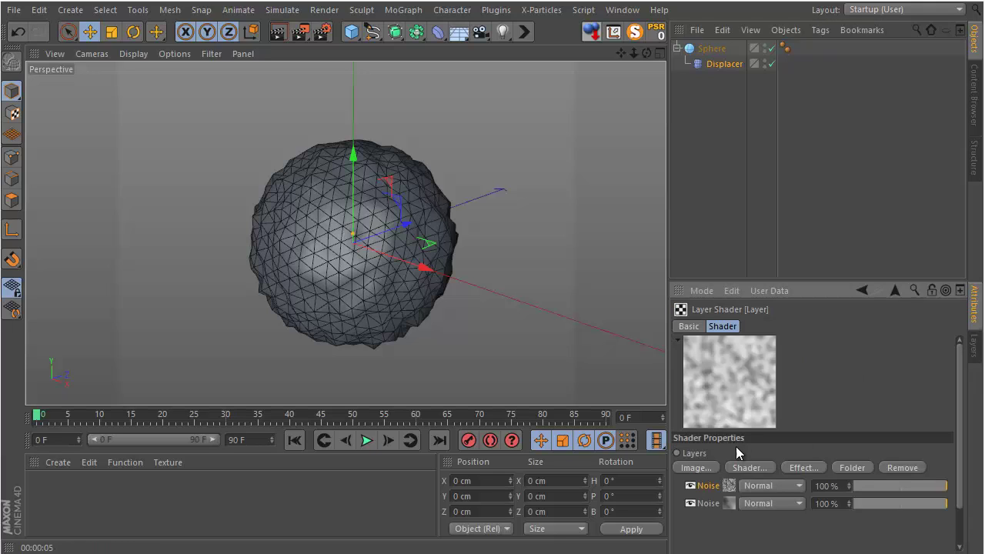
pyautogui.click(829, 485)
pyautogui.write('50')
pyautogui.press('Return')
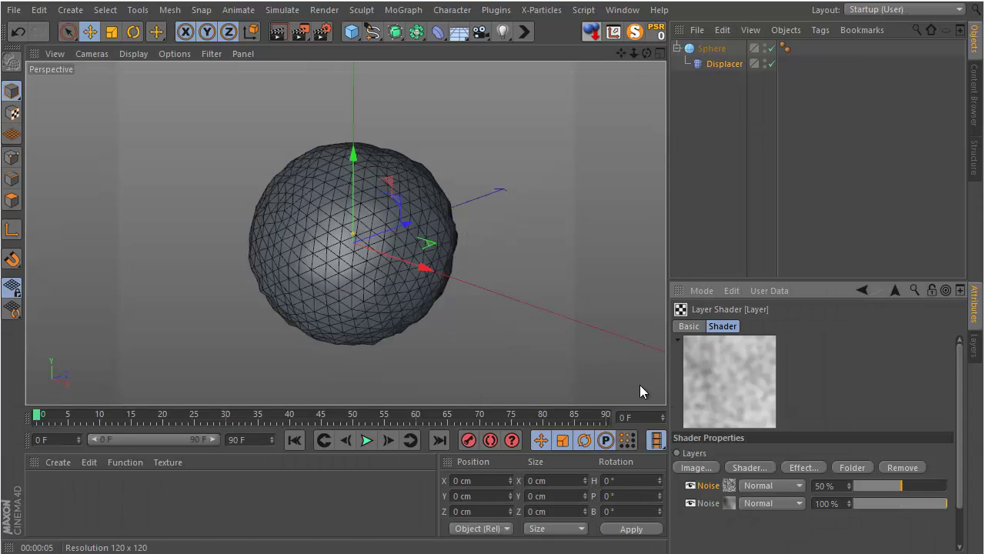
# Wrap the sphere in a Subdivision Surface as its parent and render the view to check the smoothed shape.
pyautogui.click(727, 49)
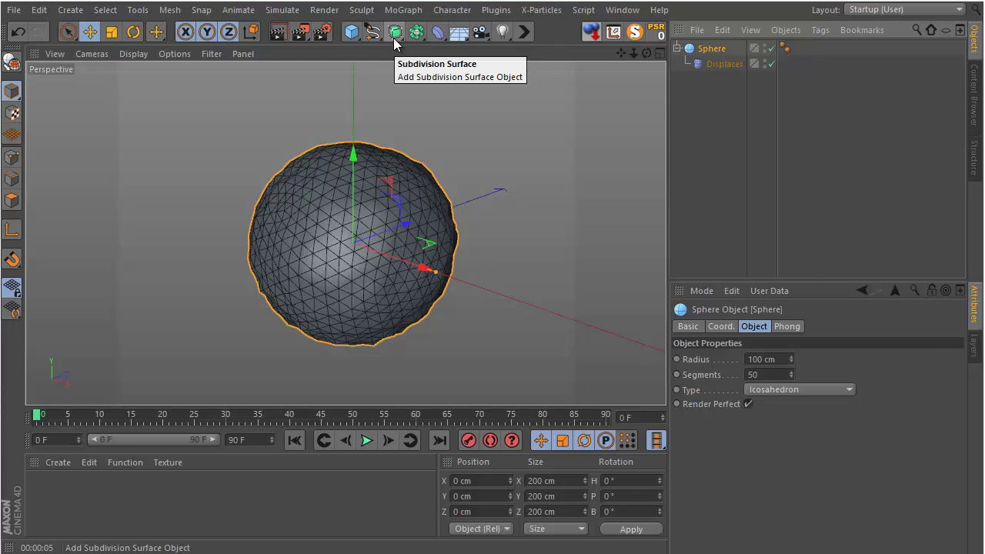
pyautogui.click(395, 32)
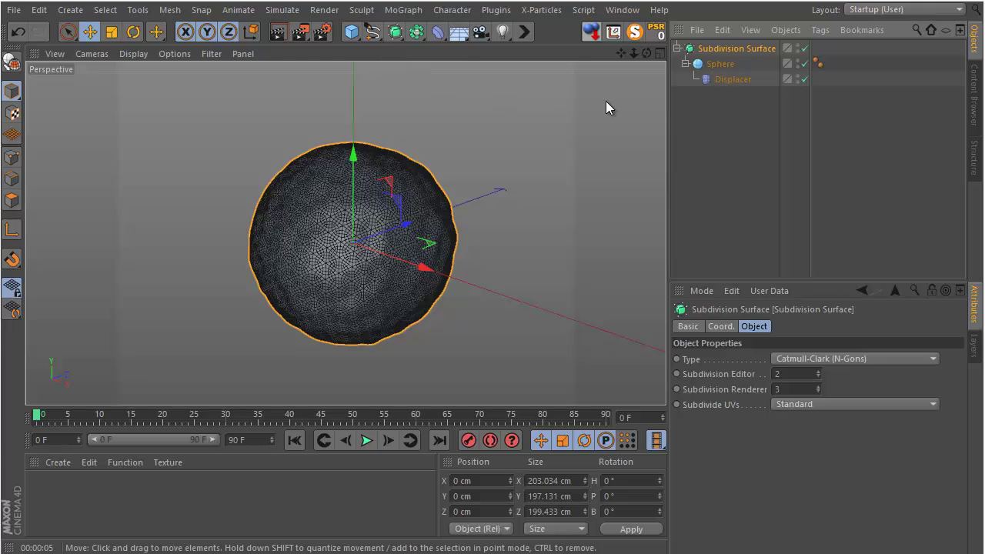
pyautogui.click(722, 68)
pyautogui.click(724, 50)
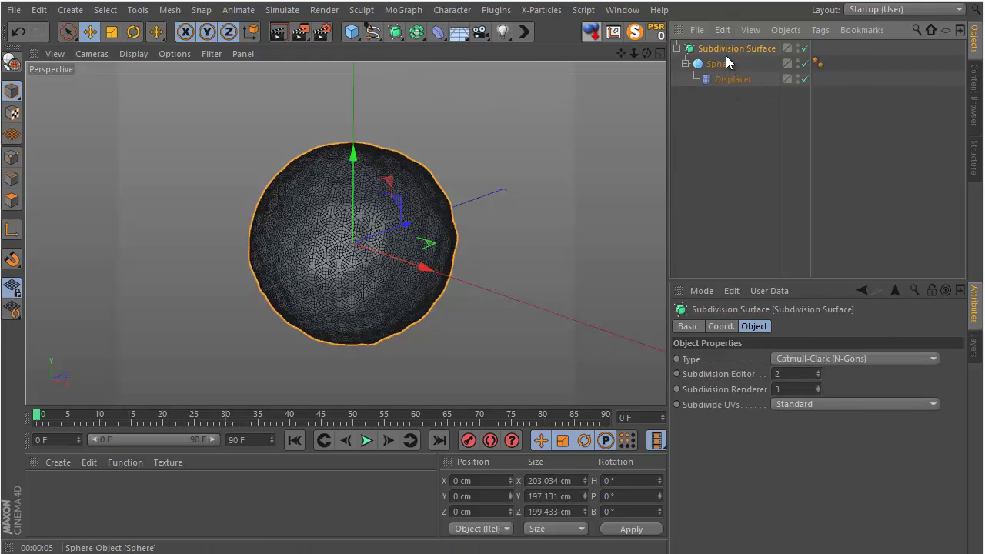
pyautogui.click(726, 67)
pyautogui.click(727, 49)
pyautogui.click(721, 66)
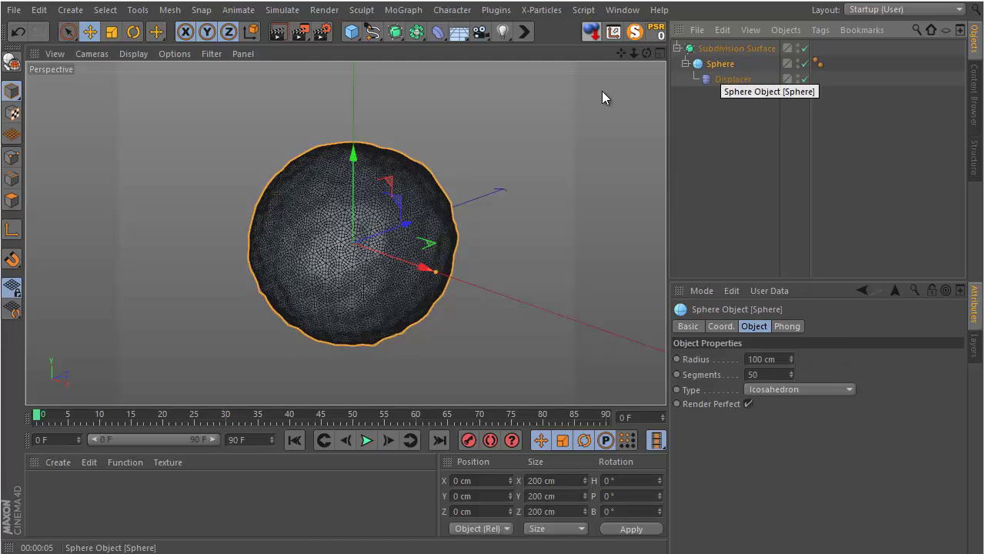
pyautogui.click(276, 34)
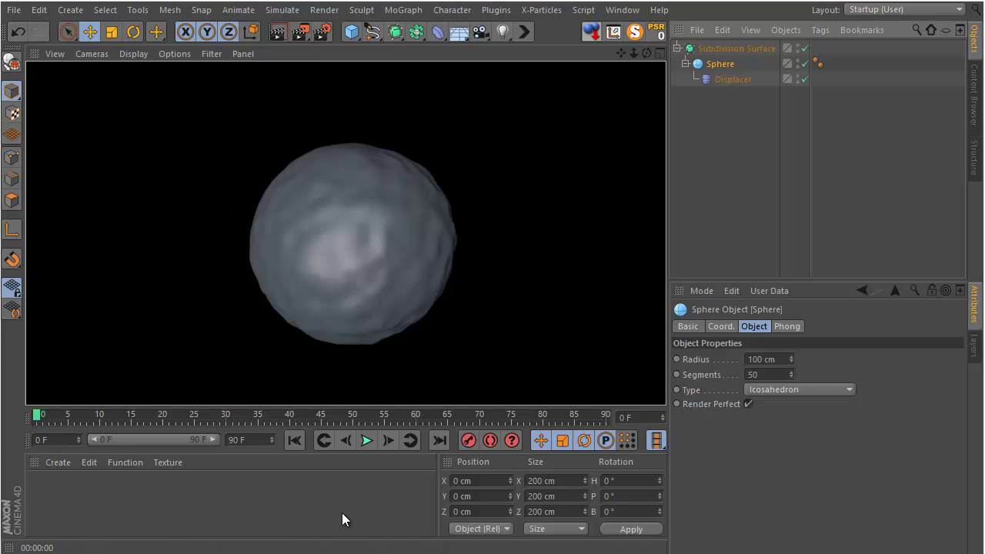
# Create a new material and set its color to near-white RGB 241, 241, 241.
pyautogui.click(256, 518)
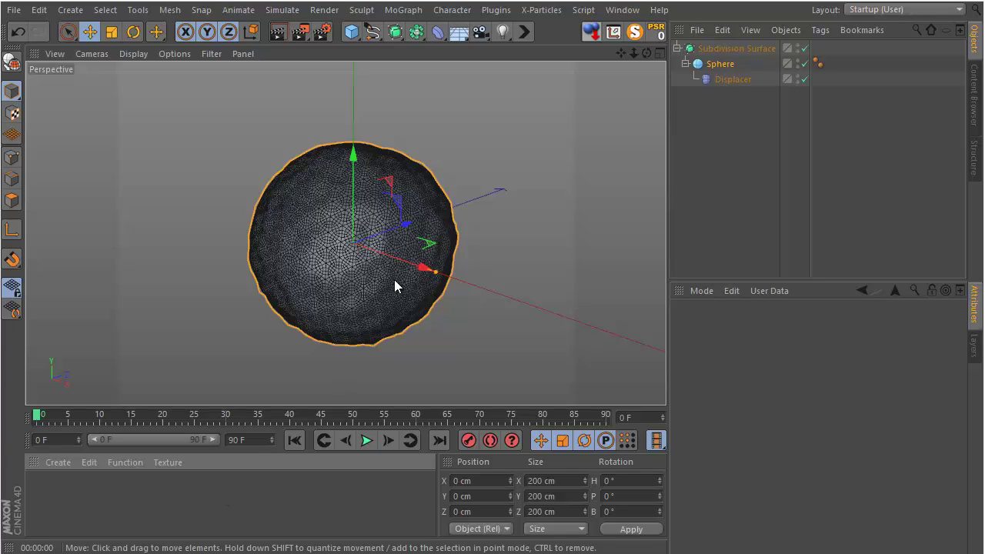
pyautogui.doubleClick(90, 507)
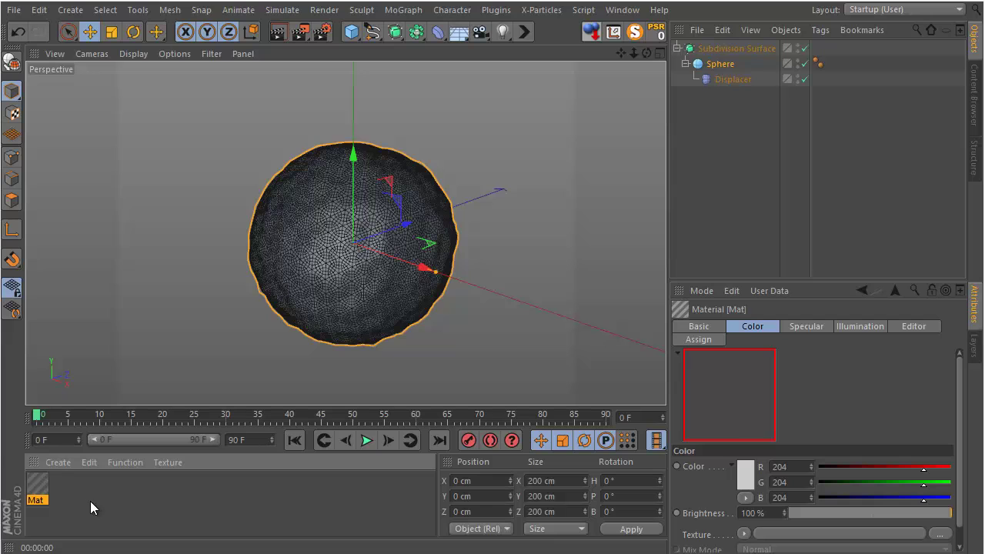
pyautogui.doubleClick(37, 492)
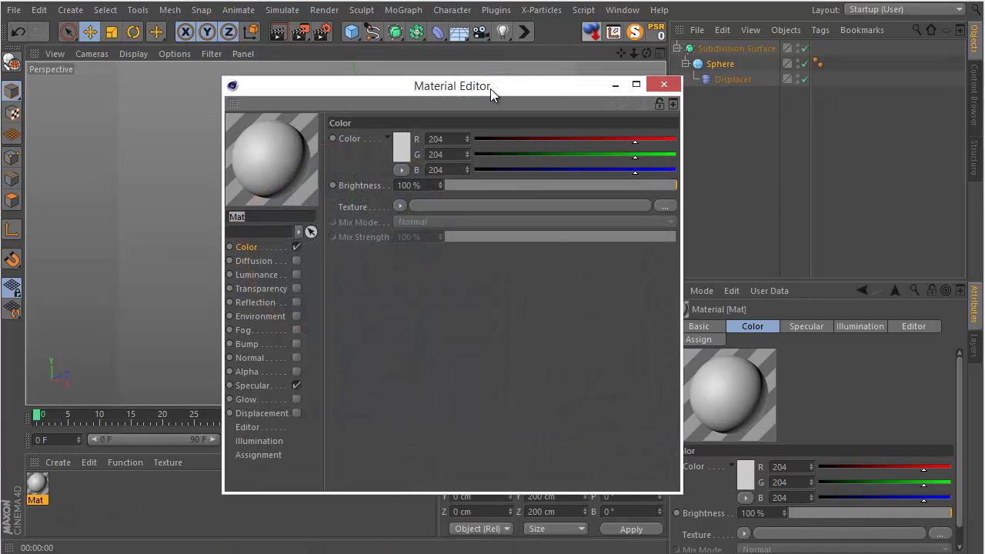
pyautogui.moveTo(490, 88); pyautogui.dragTo(502, 90)
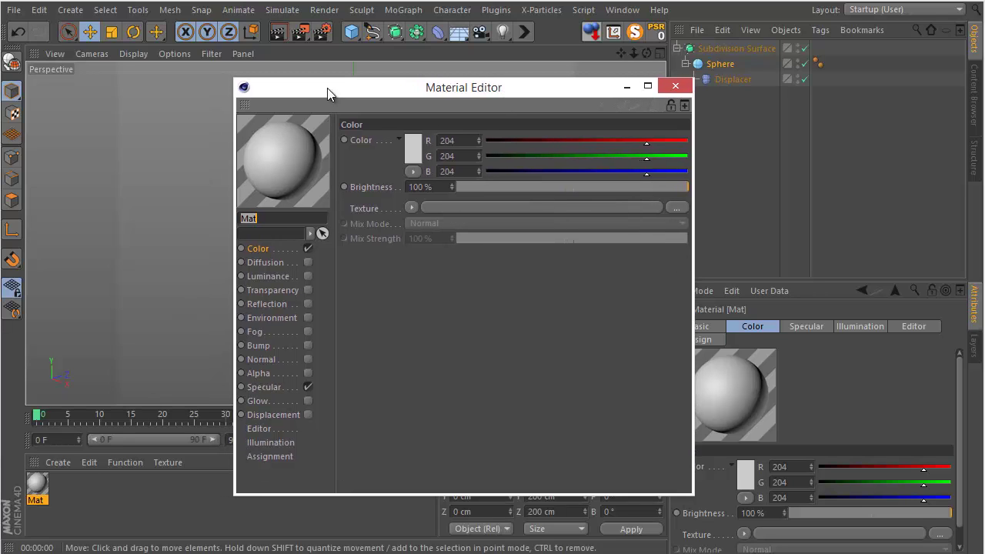
pyautogui.moveTo(403, 97); pyautogui.dragTo(470, 71)
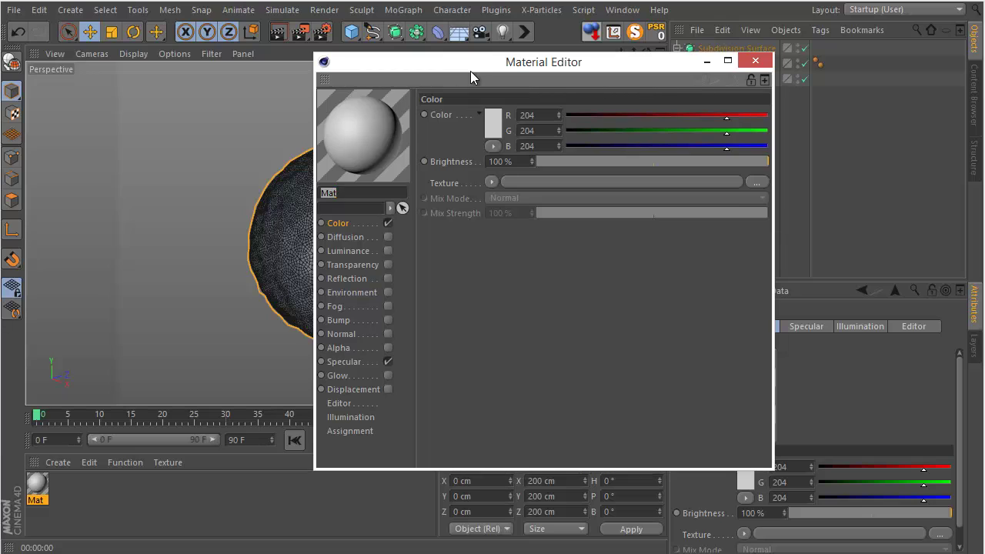
pyautogui.click(488, 126)
pyautogui.moveTo(383, 78); pyautogui.dragTo(385, 85)
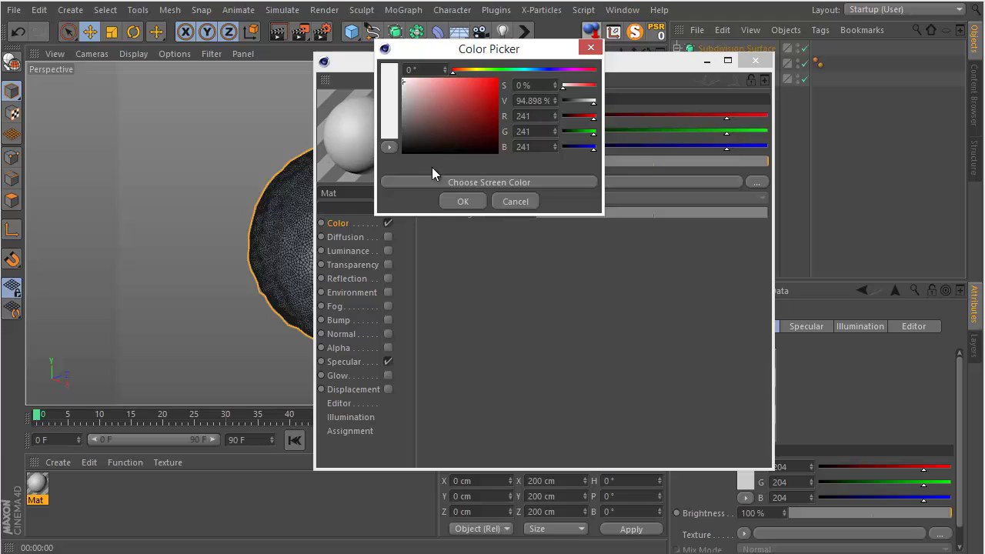
pyautogui.click(463, 202)
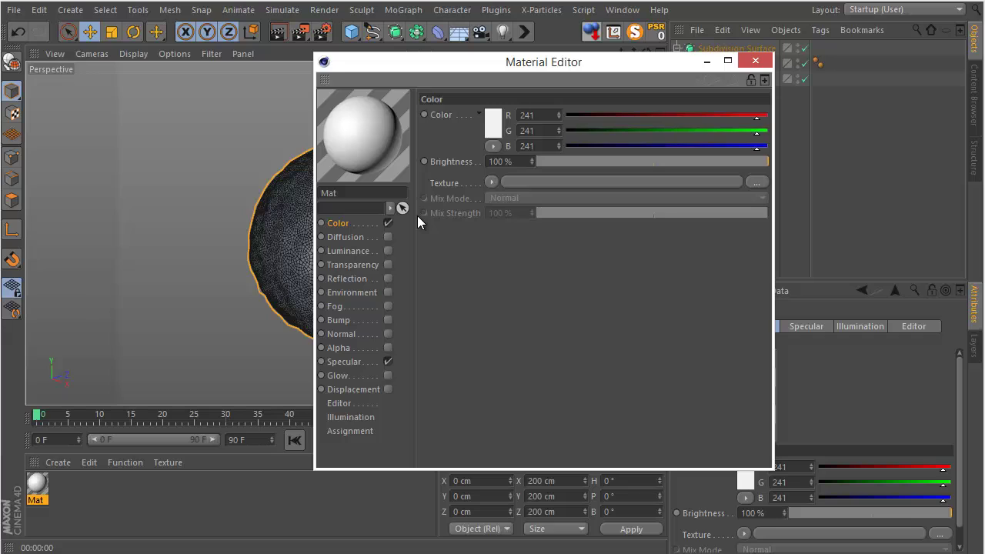
# Set the material's specular width to 96 % and its specular height to 11 %.
pyautogui.click(368, 363)
pyautogui.click(492, 333)
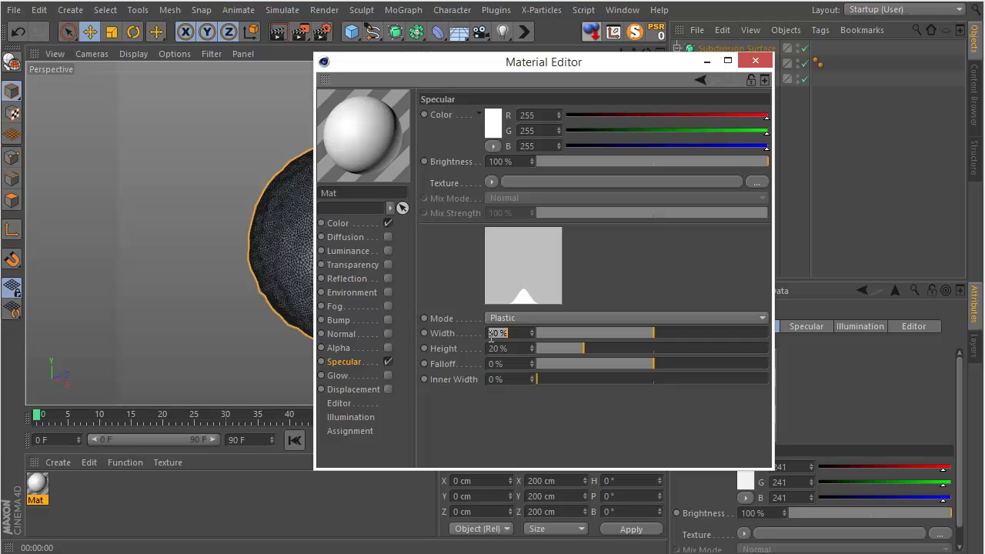
pyautogui.write('90')
pyautogui.press('Return')
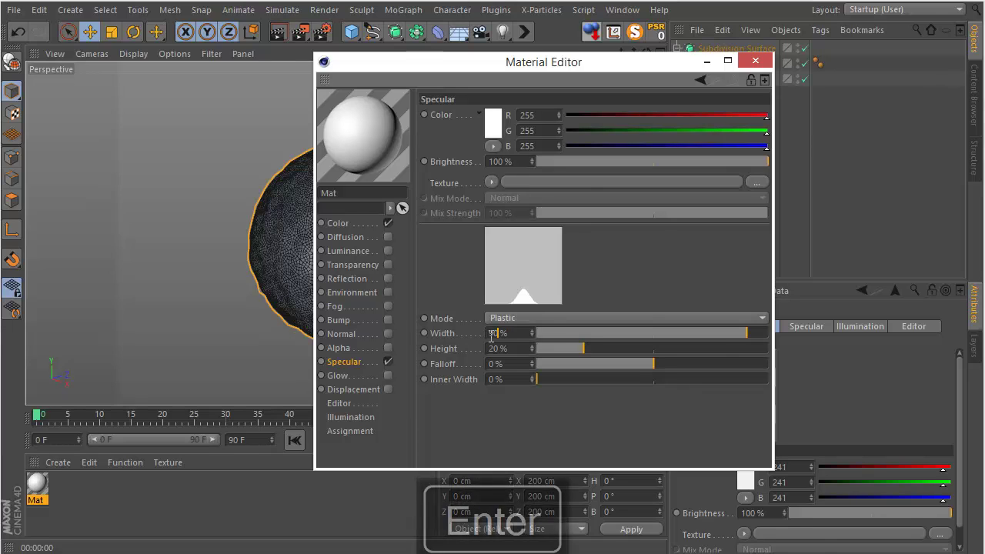
pyautogui.click(493, 333)
pyautogui.write('100')
pyautogui.press('Return')
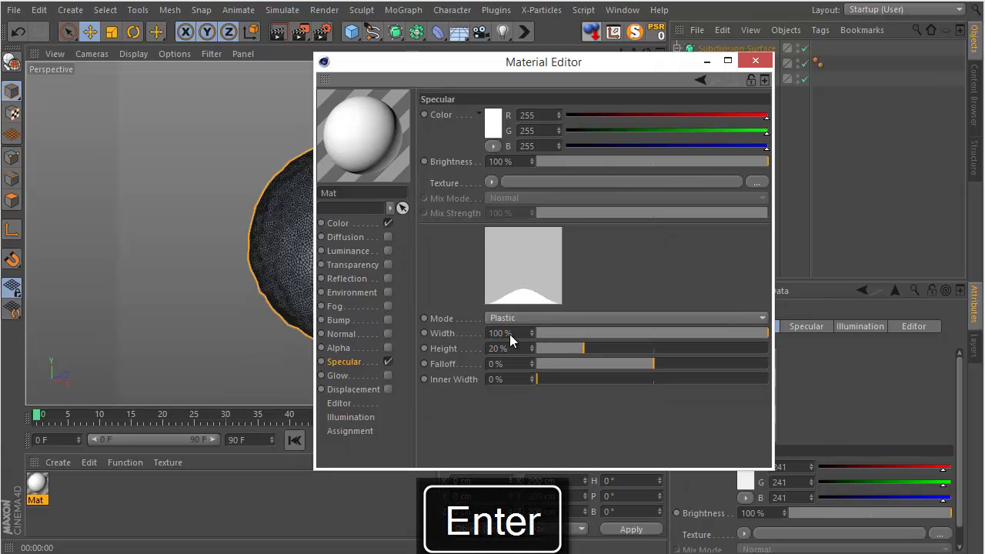
pyautogui.moveTo(536, 331); pyautogui.dragTo(537, 333)
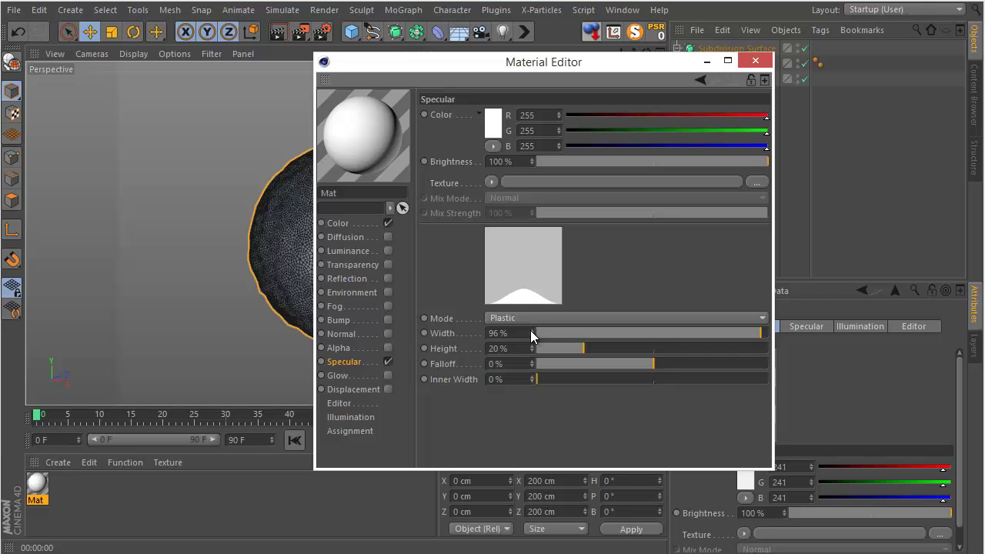
pyautogui.moveTo(532, 349); pyautogui.dragTo(533, 350)
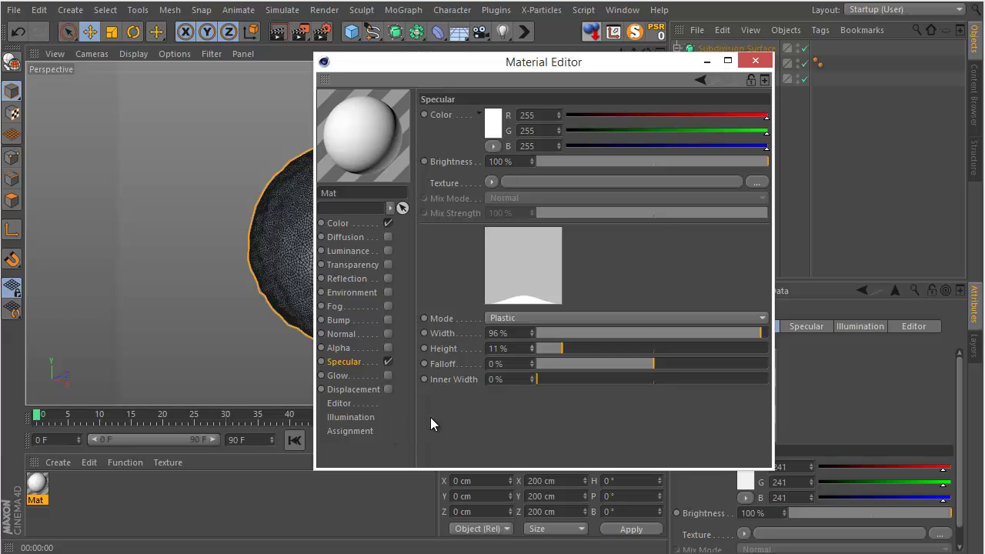
# Enable the material's Displacement channel with a Noise texture and set the displacement height to 10 cm.
pyautogui.click(353, 389)
pyautogui.click(389, 390)
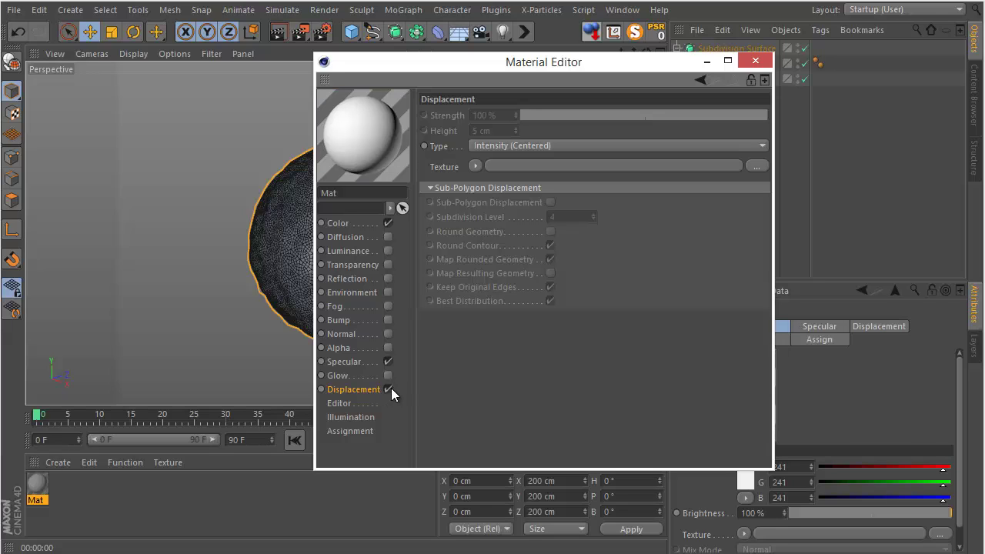
pyautogui.click(475, 167)
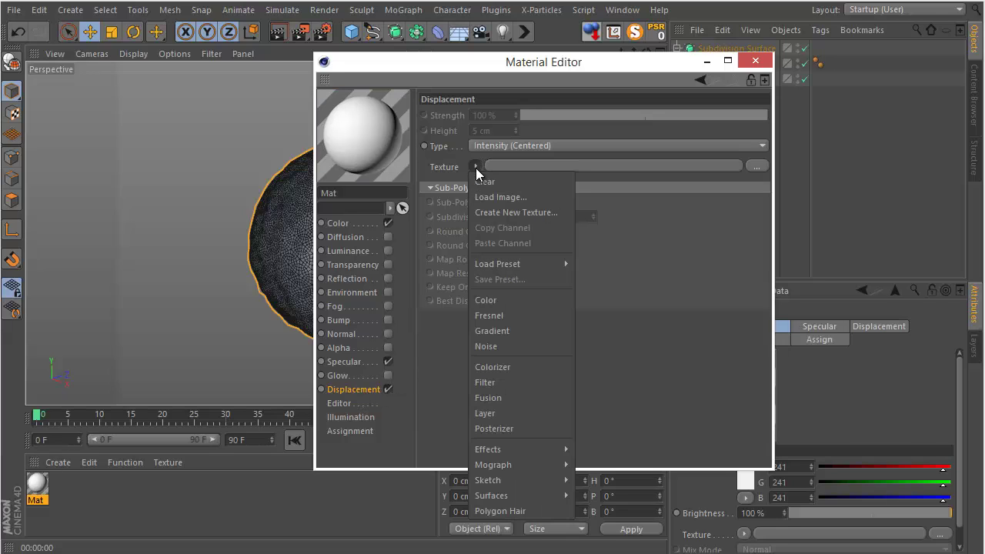
pyautogui.click(532, 346)
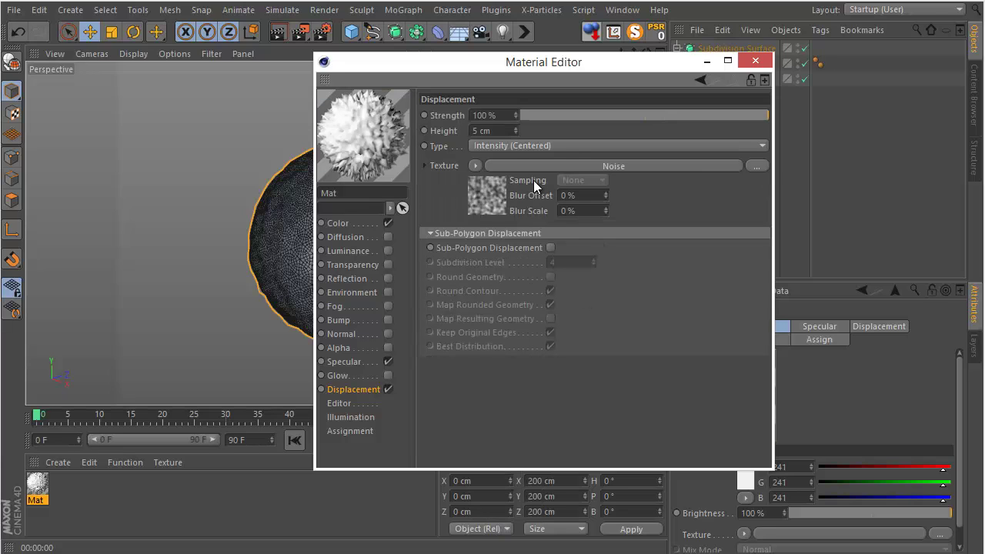
pyautogui.click(496, 127)
pyautogui.write('10')
pyautogui.press('Return')
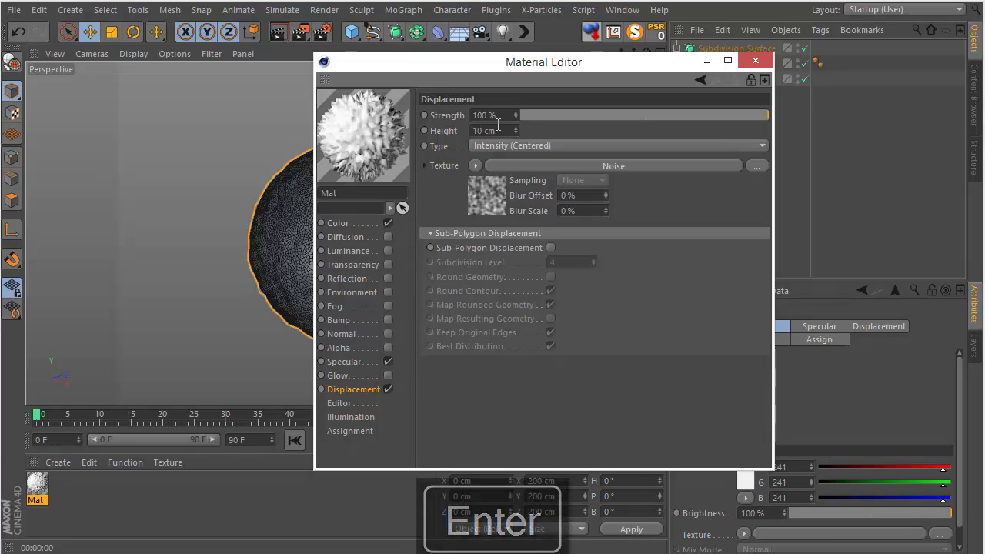
# Set the displacement Noise's global scale to 150 % and close the Material Editor.
pyautogui.click(498, 196)
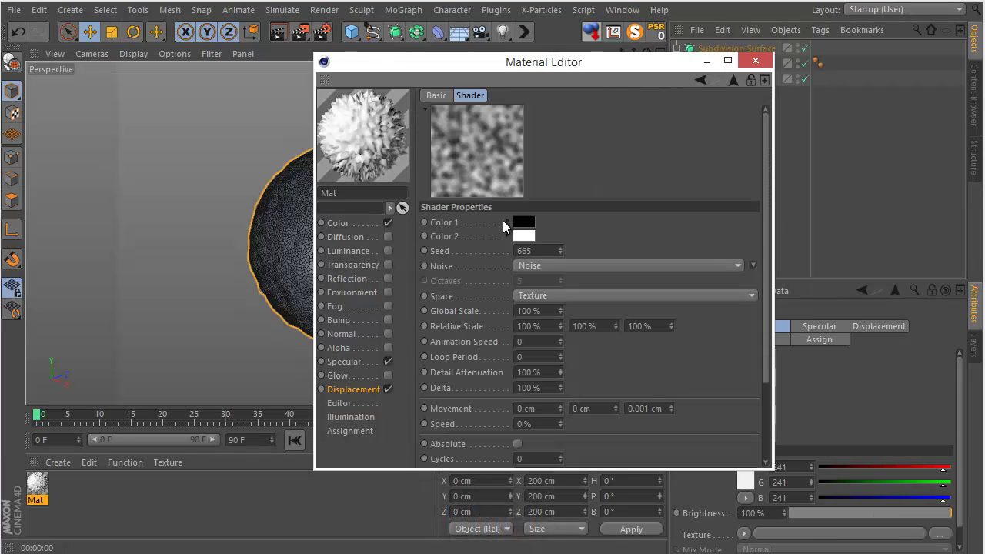
pyautogui.doubleClick(539, 310)
pyautogui.write('150')
pyautogui.press('Return')
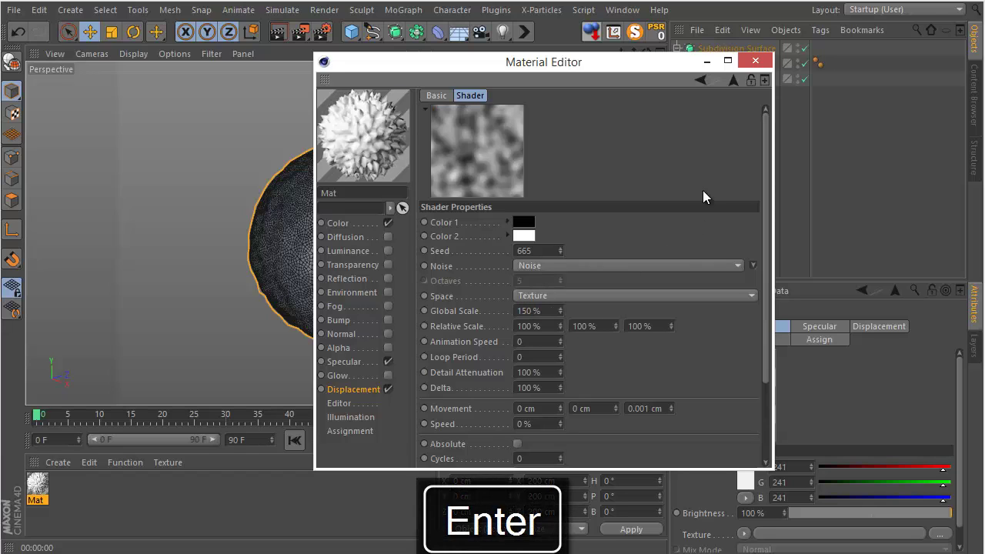
pyautogui.click(755, 61)
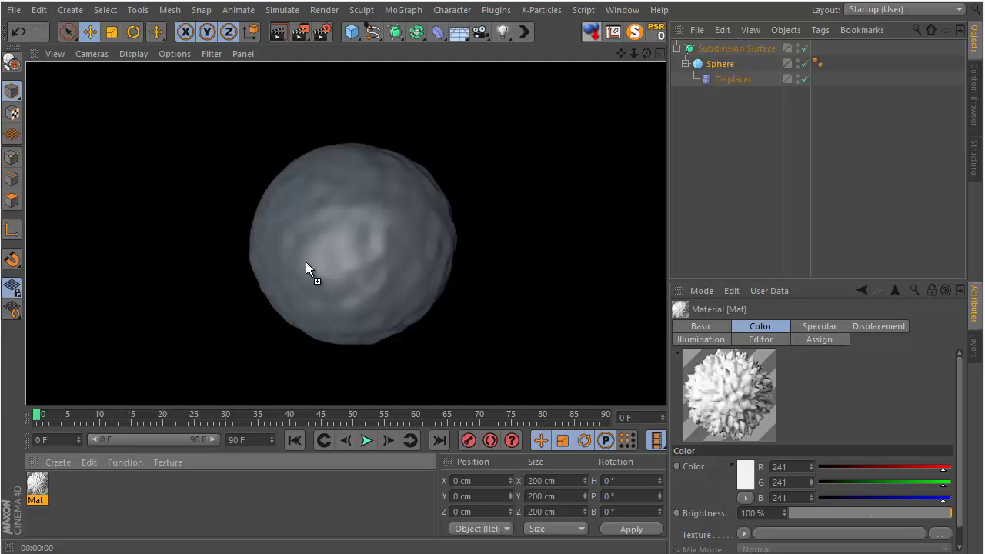
# Apply the displacement material to the Subdivision Surface and render the view to check it.
pyautogui.moveTo(306, 262); pyautogui.dragTo(307, 262)
pyautogui.click(279, 33)
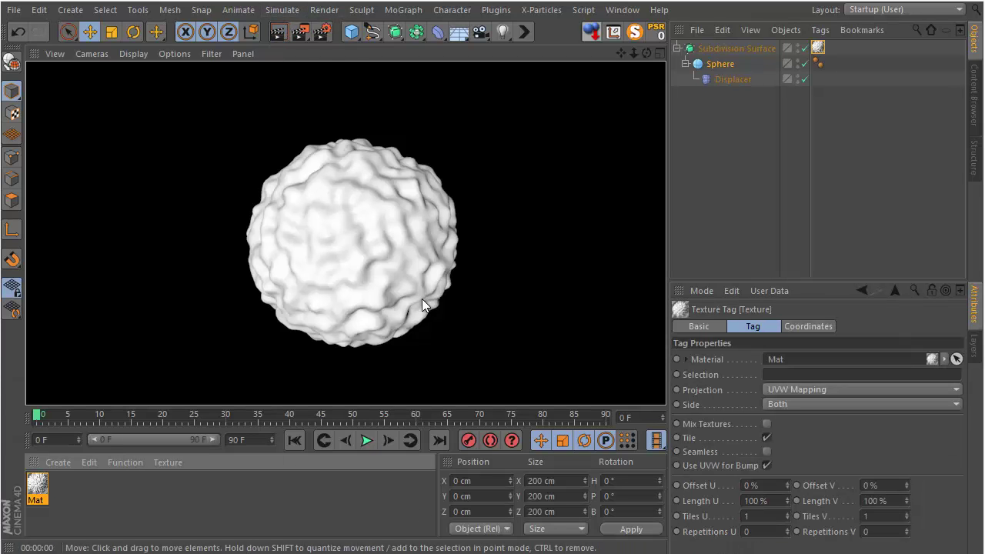